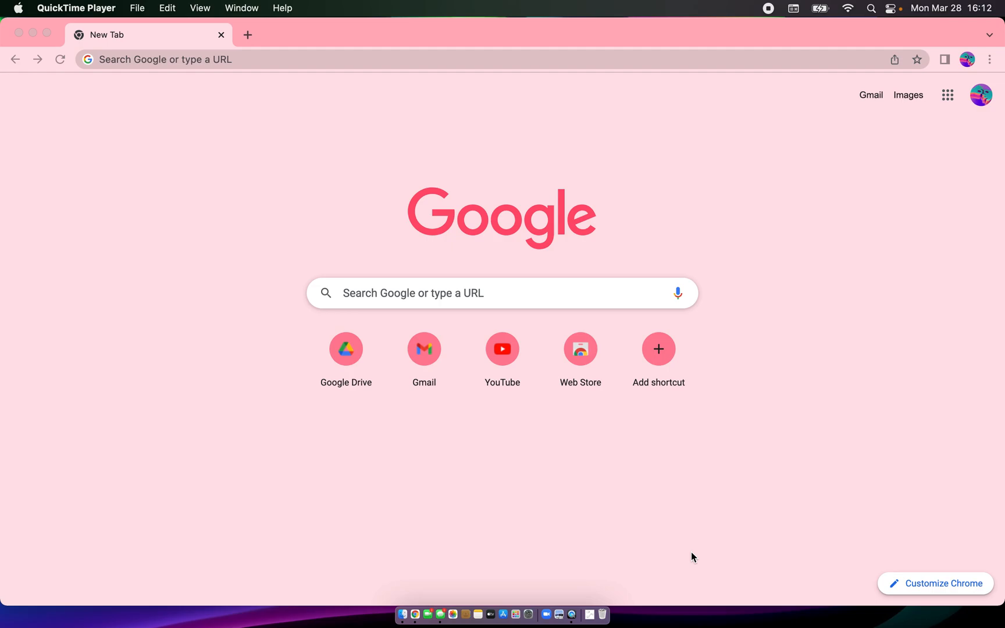
- Take a full-screen screenshot and a second one of the area spanning the Google logo, search box and shortcuts
key("super+shift+3")
left_click_drag(265, 147, 722, 400)
- Capture a selected-area screenshot framed tightly around the Google logo
key("super+shift+5")
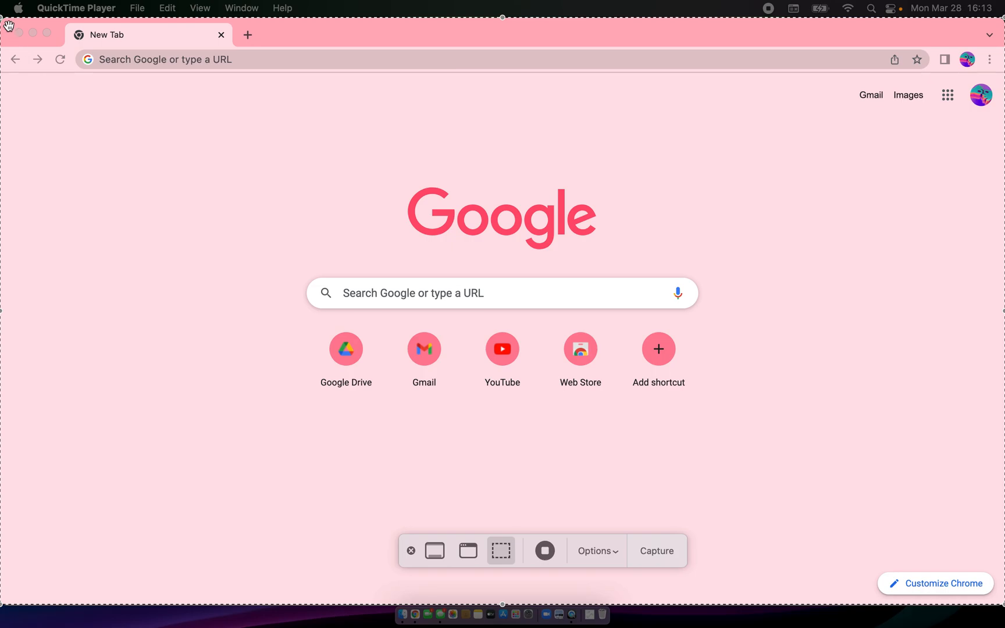
left_click_drag(2, 18, 378, 170)
left_click_drag(760, 322, 534, 262)
left_click_drag(778, 544, 618, 261)
left_click_drag(153, 111, 394, 169)
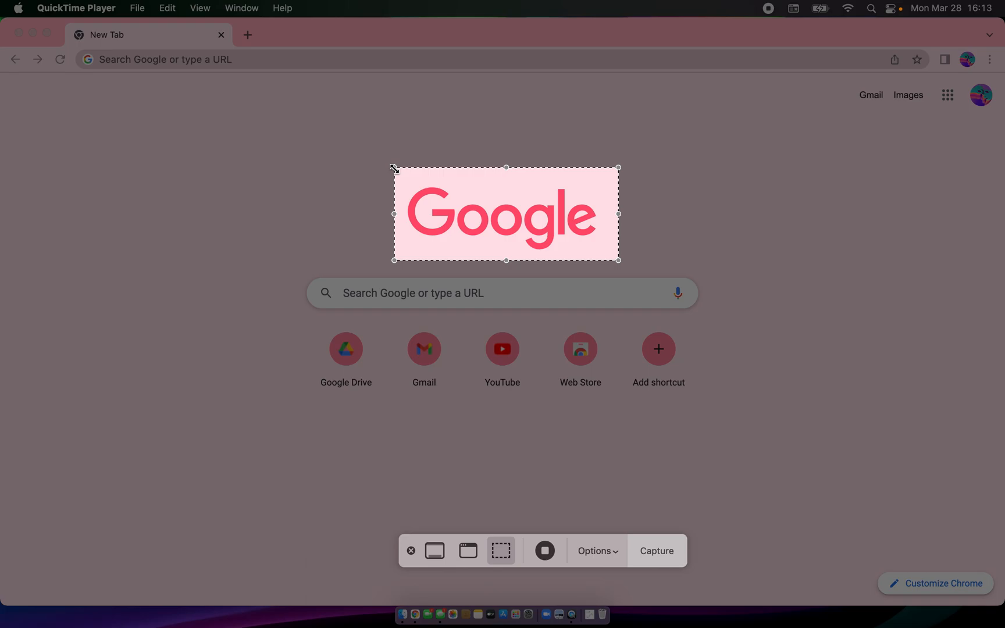
key("Return")
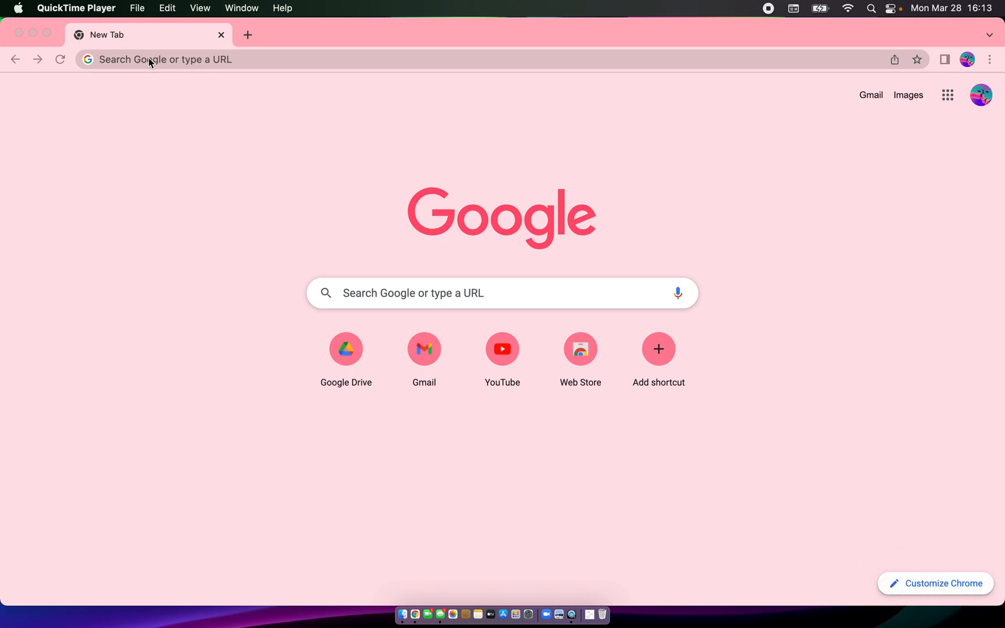
- Minimize the browser to reveal the desktop and rename the full-screen screenshot as 1
left_click(32, 43)
left_click(33, 33)
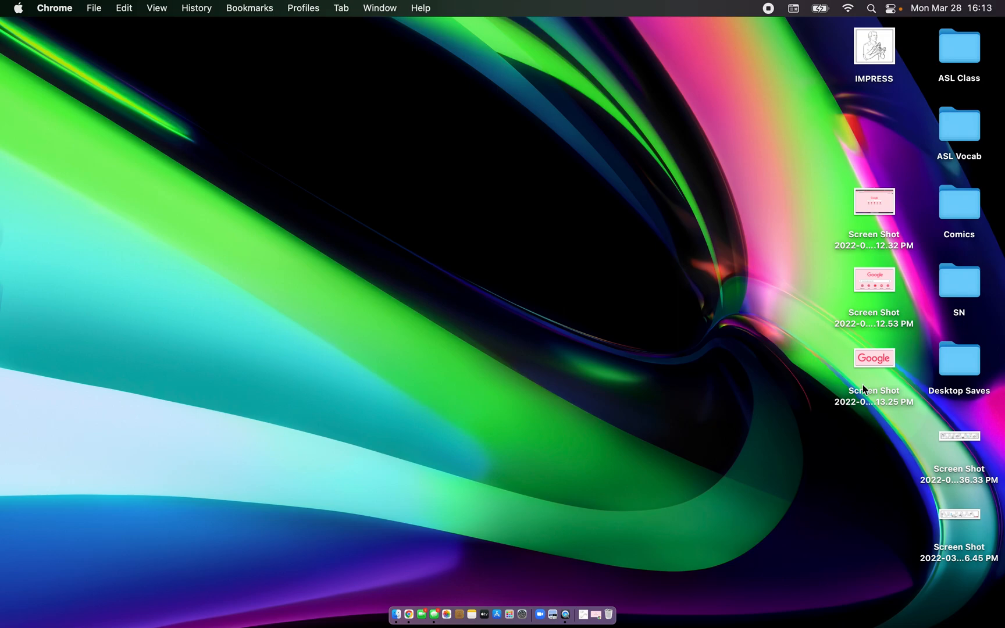
left_click(865, 246)
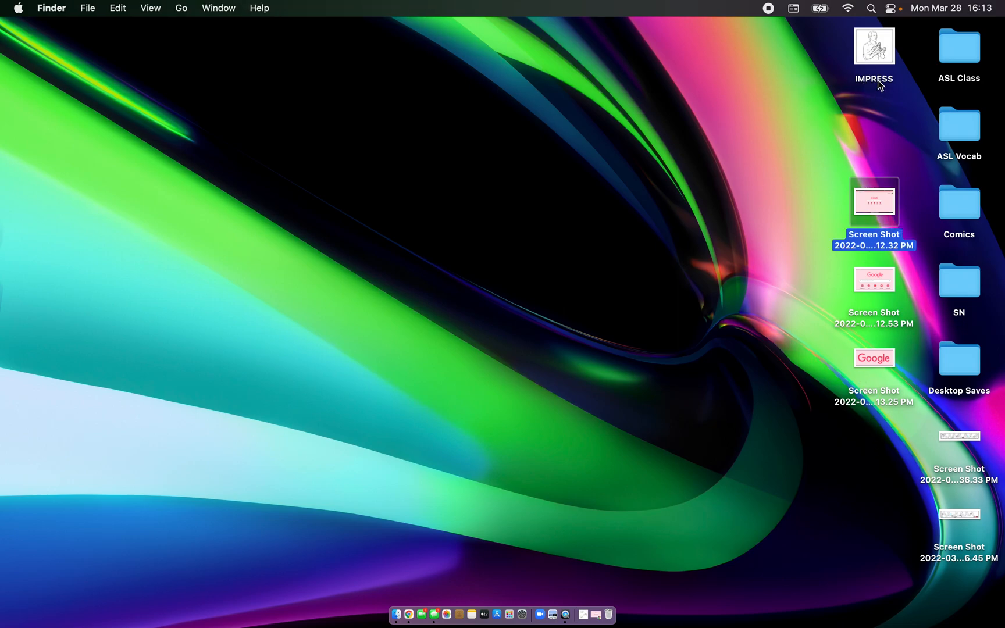
left_click(841, 242)
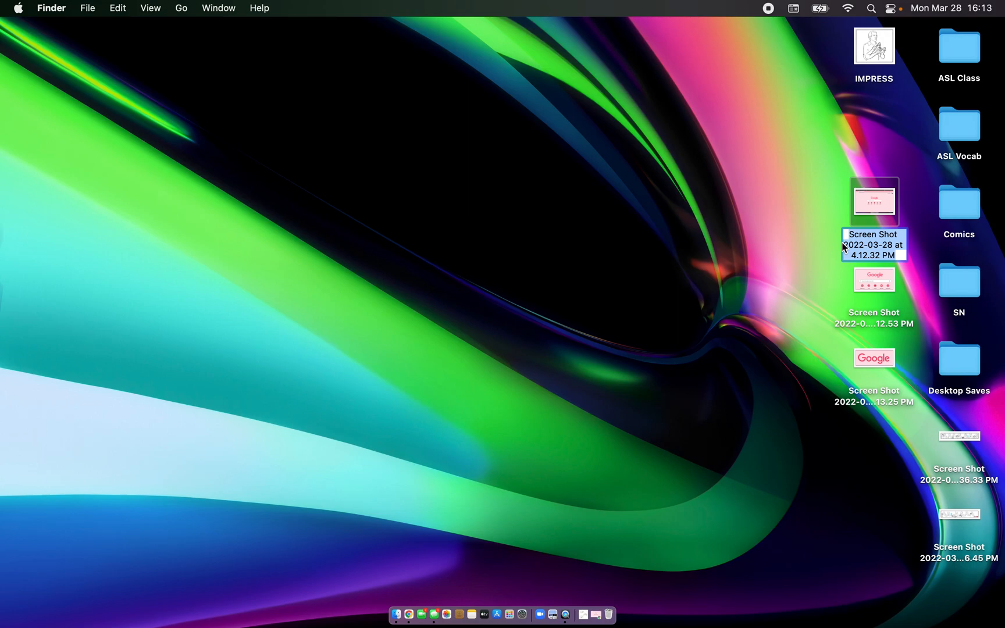
type("1")
- Rename the wider logo-and-search screenshot as 2 and the logo-only screenshot as 3
left_click(872, 313)
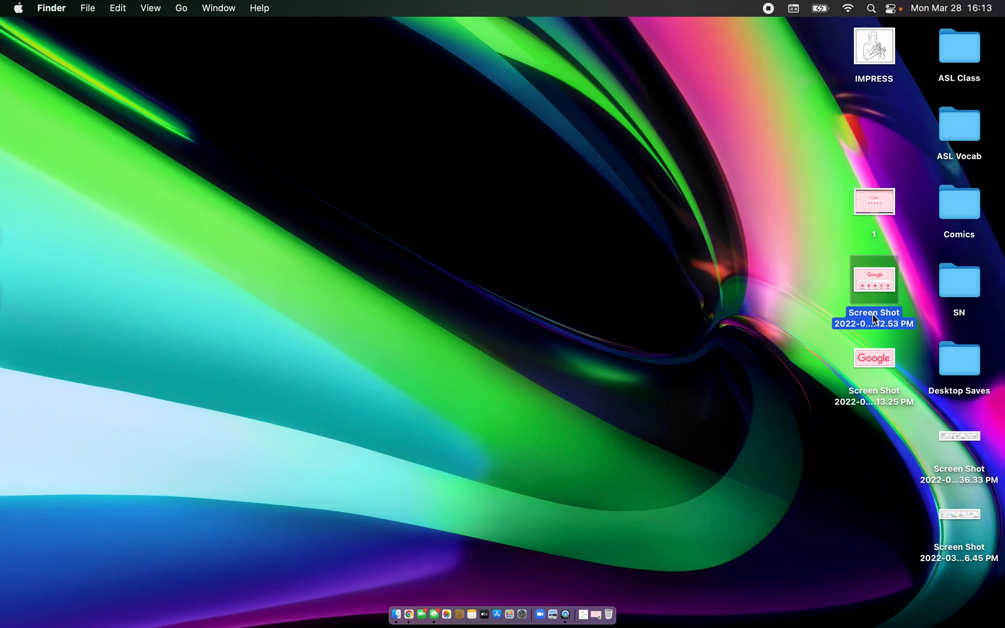
left_click(872, 314)
type("2")
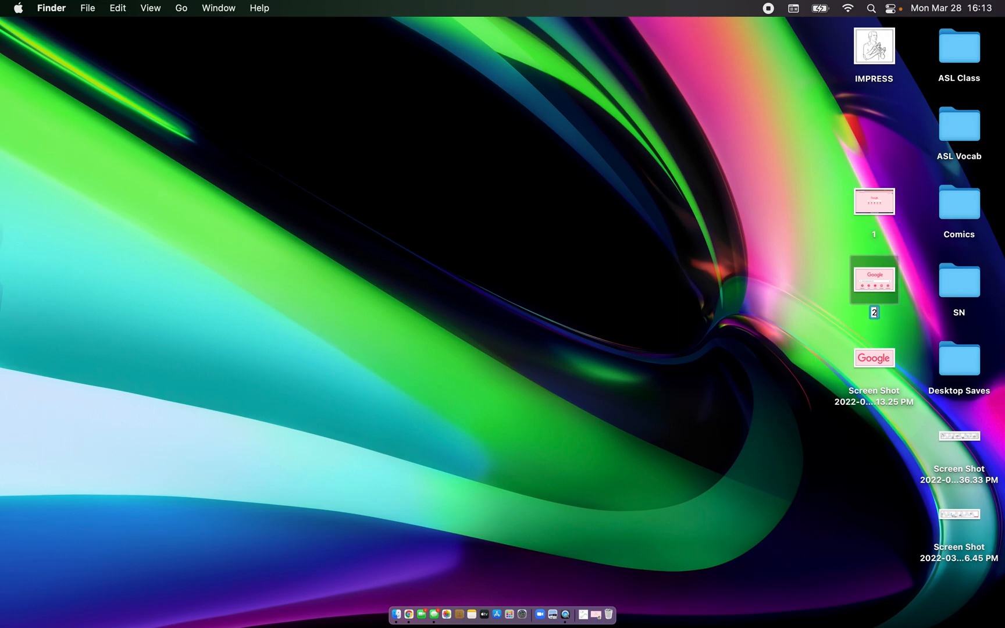
left_click(870, 396)
left_click(870, 396)
type("3")
key("Return")
- Open screenshot 3 for markup and add a rectangle to it
double_click(875, 357)
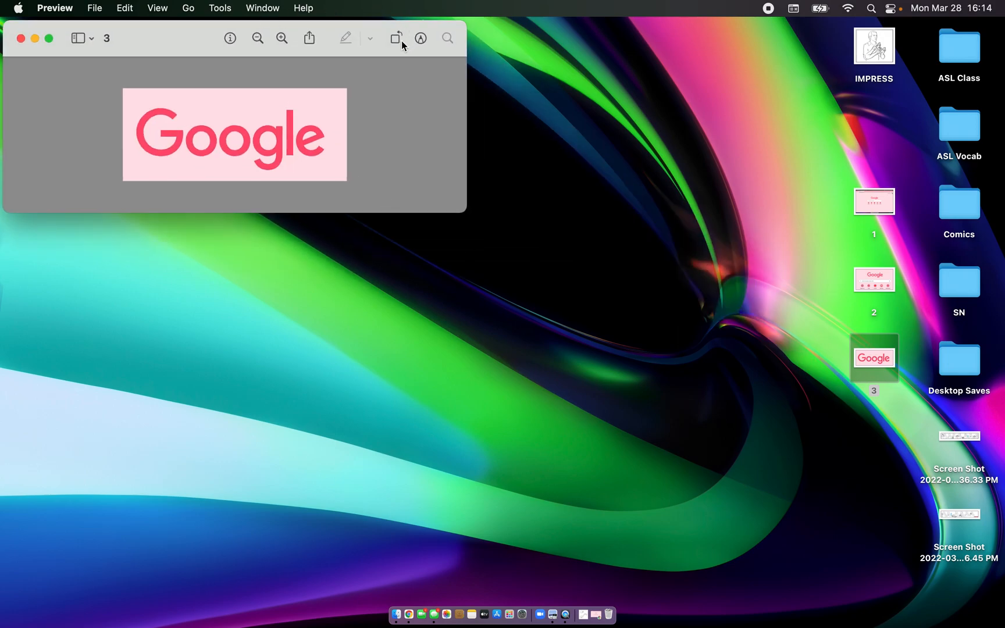
left_click(420, 39)
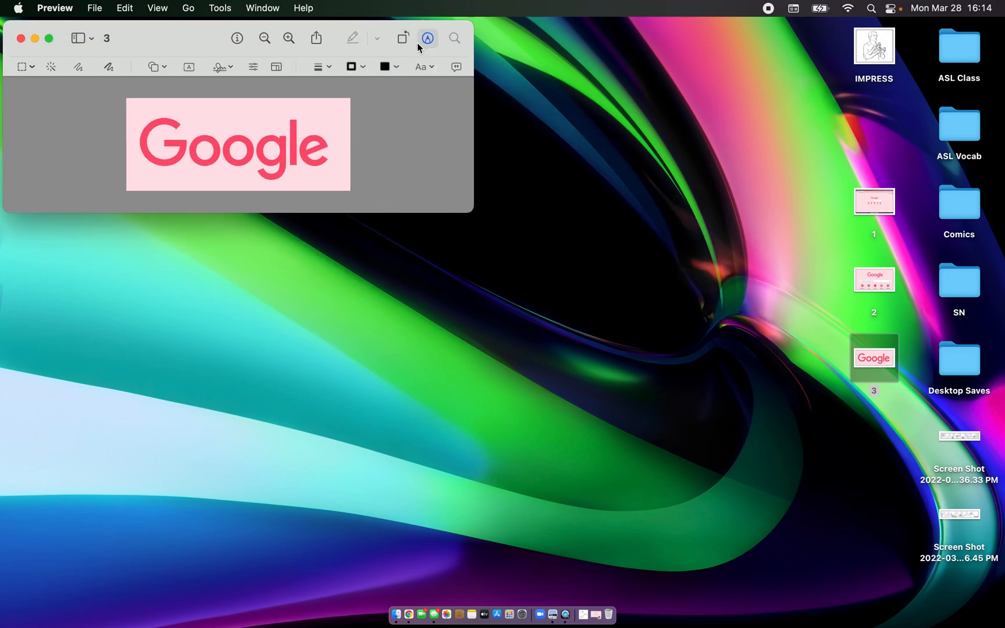
left_click(154, 69)
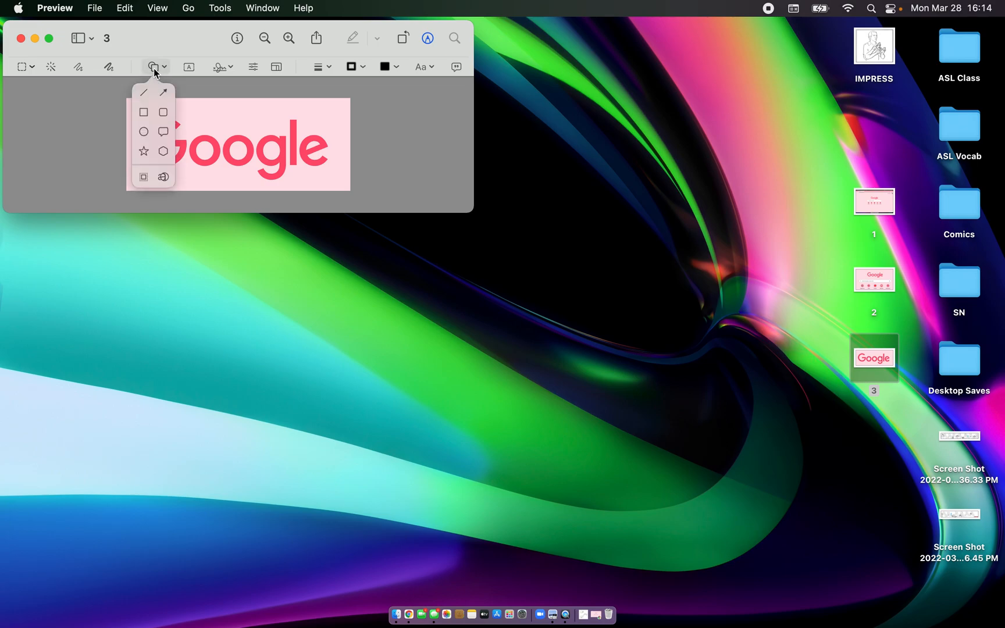
left_click(141, 114)
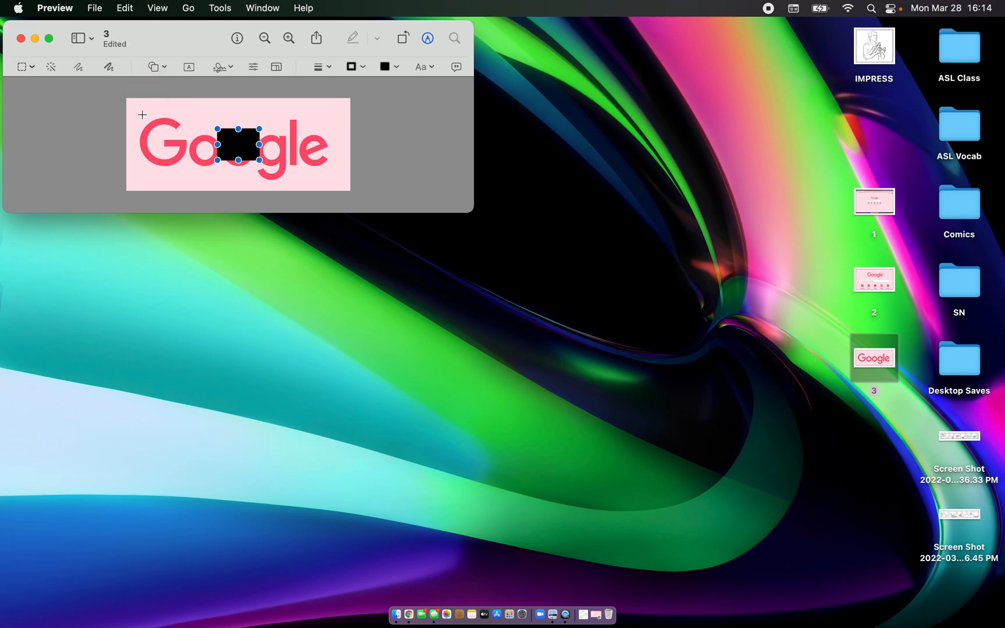
- Make the rectangle's fill and border white, and resize it to cover the last two letters of the logo
left_click(386, 67)
left_click(411, 90)
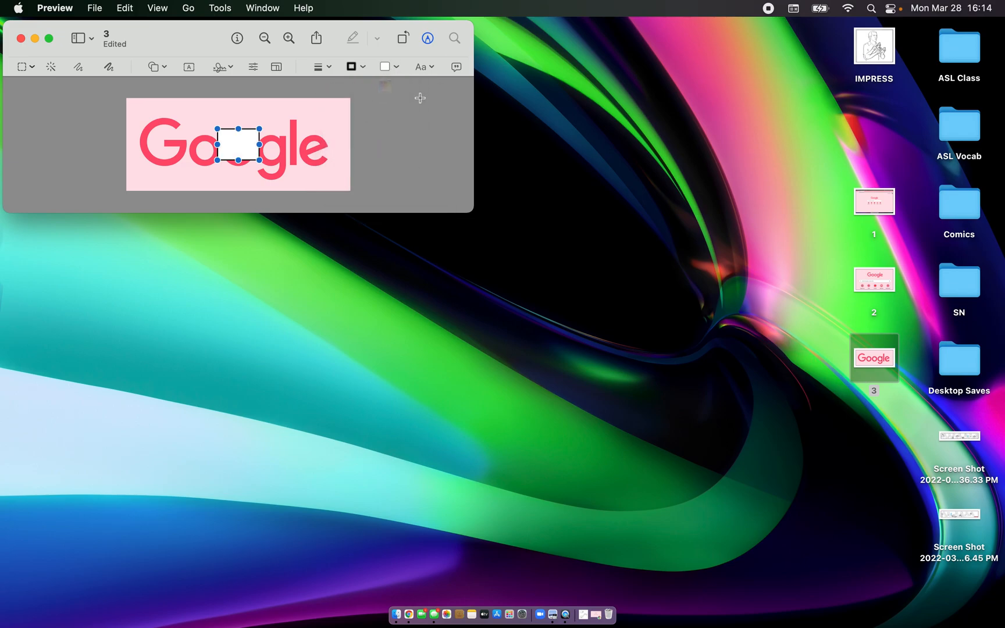
left_click(356, 66)
left_click(383, 94)
left_click_drag(239, 139, 317, 179)
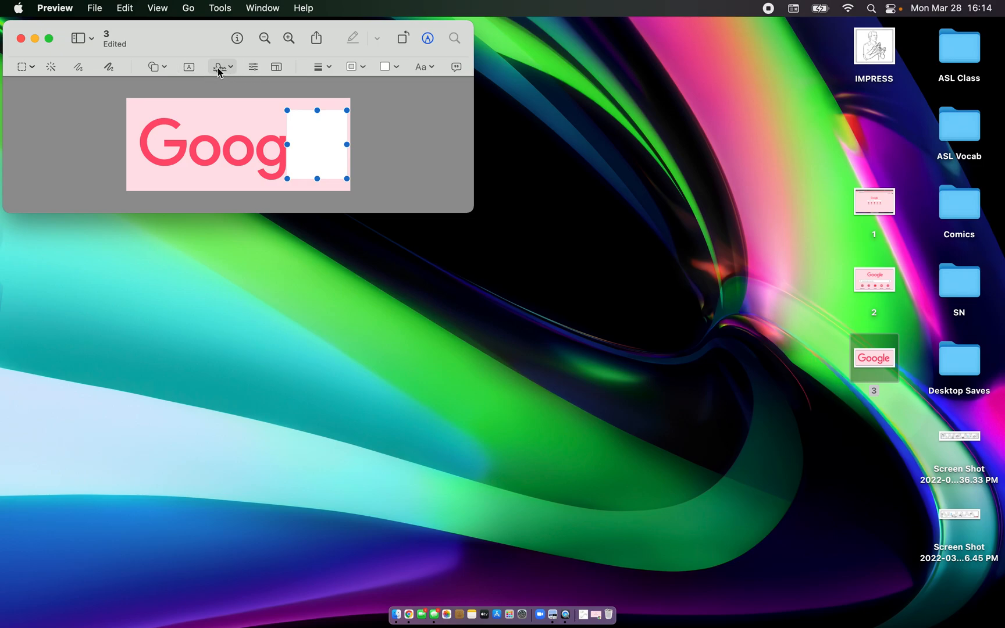
- Add a text box reading "move up" above the middle letters of the logo
left_click(190, 70)
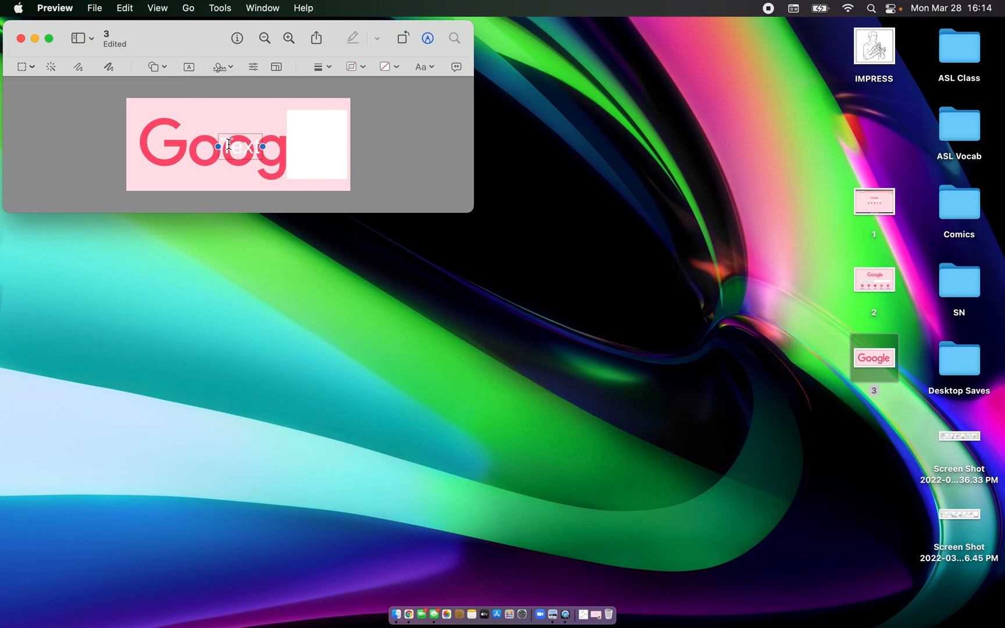
left_click_drag(238, 144, 216, 127)
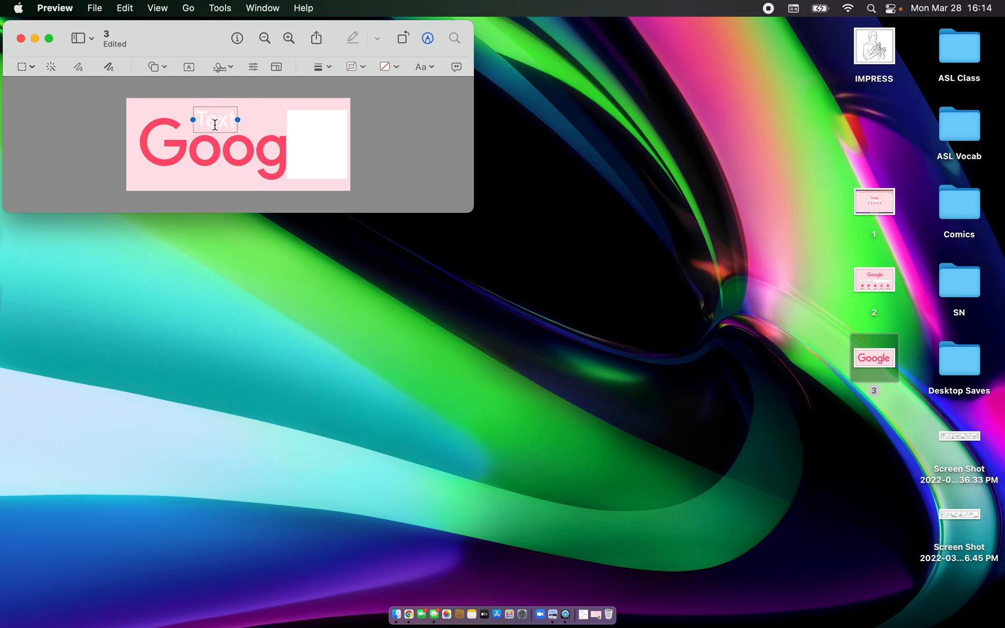
double_click(216, 122)
left_click(386, 65)
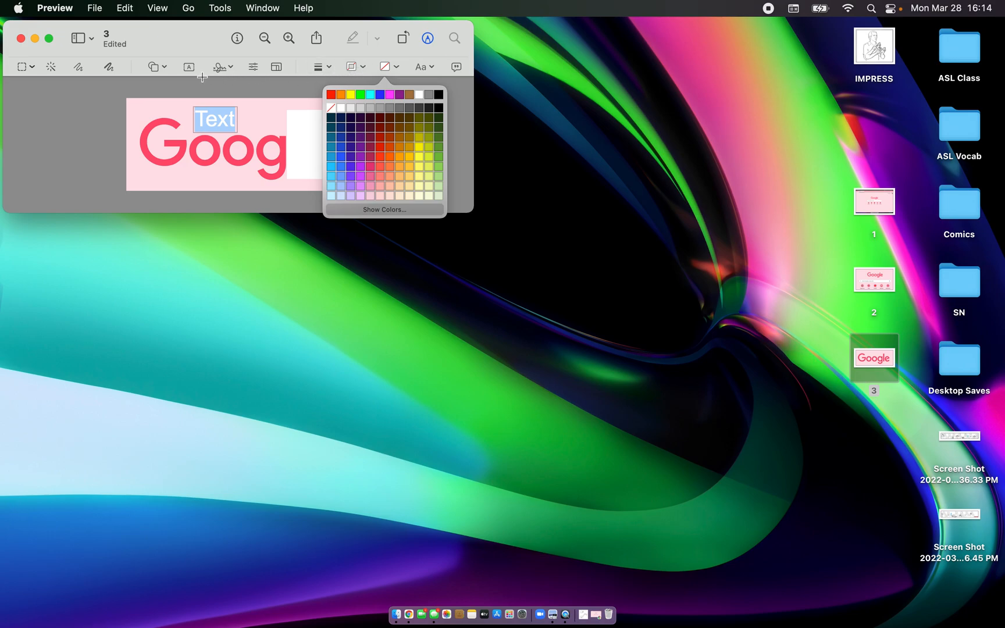
left_click(207, 118)
left_click_drag(198, 119, 230, 118)
key("BackSpace")
key("BackSpace")
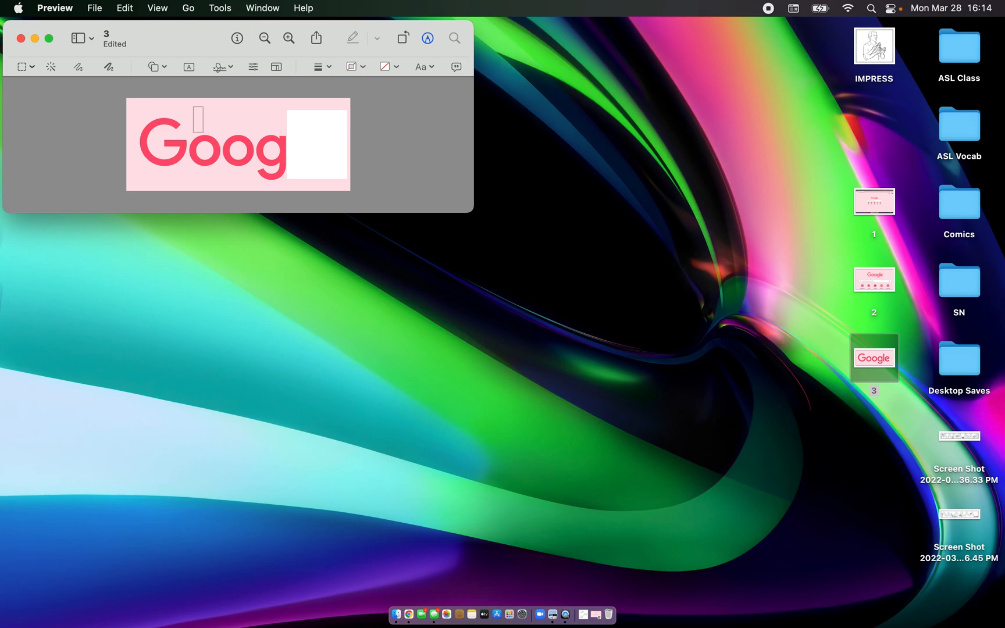
type("move up")
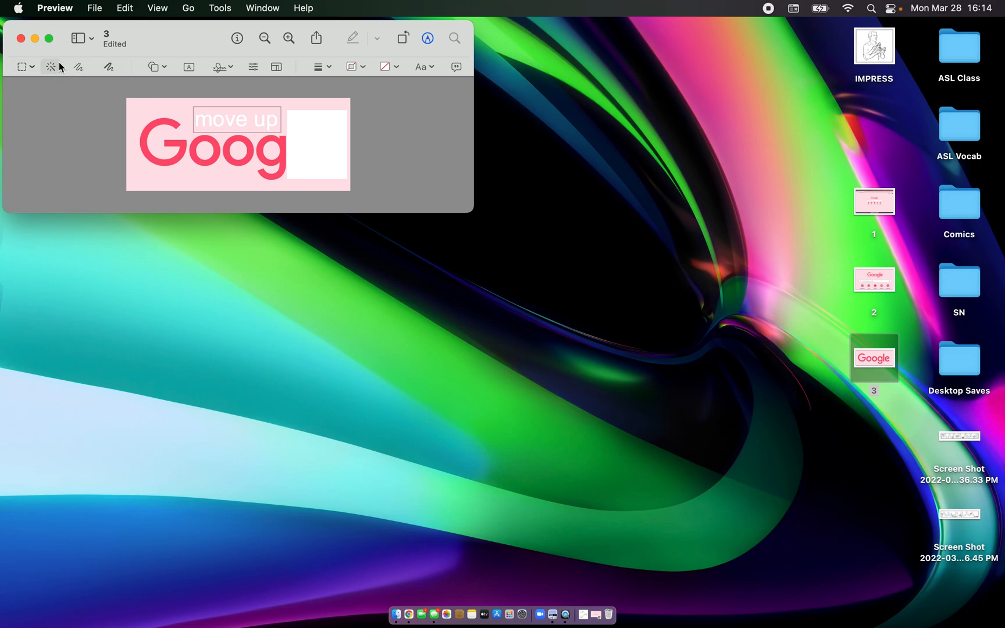
left_click(424, 68)
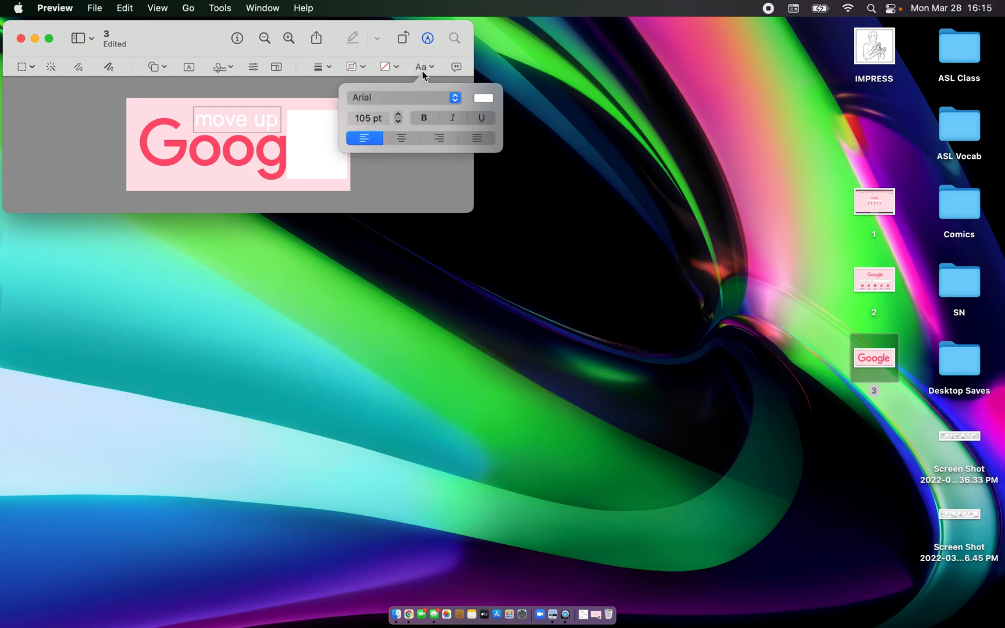
left_click(422, 70)
- Add an arrow shape to the screenshot
left_click(108, 66)
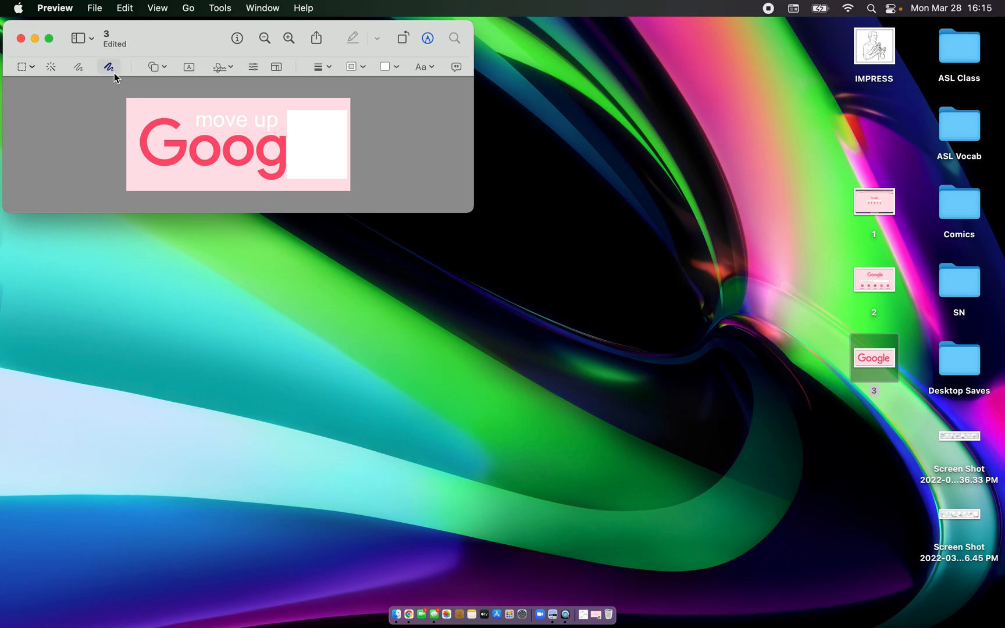
left_click(152, 66)
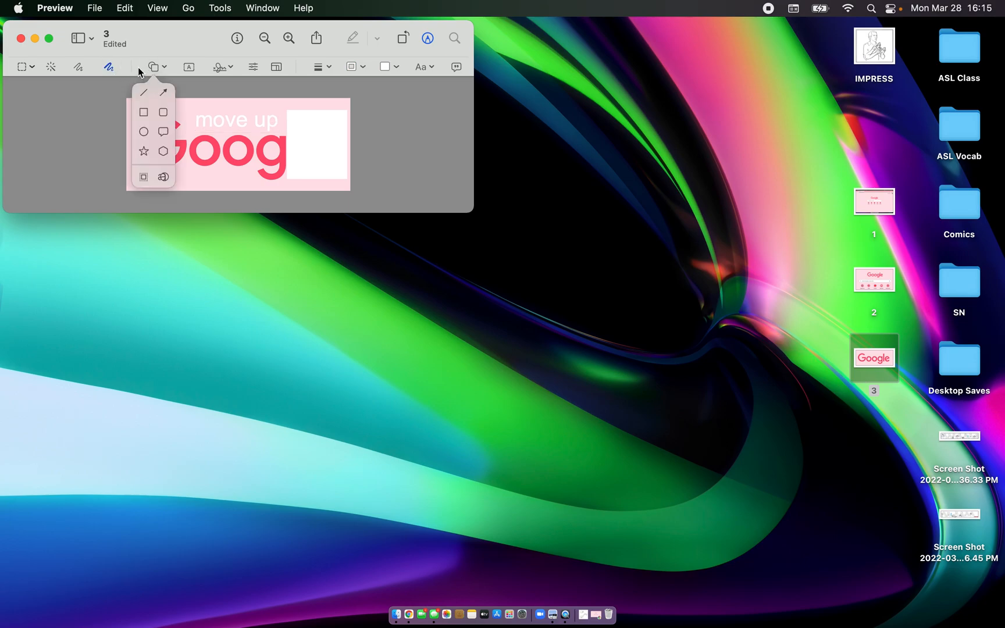
left_click(162, 91)
left_click_drag(261, 150, 262, 138)
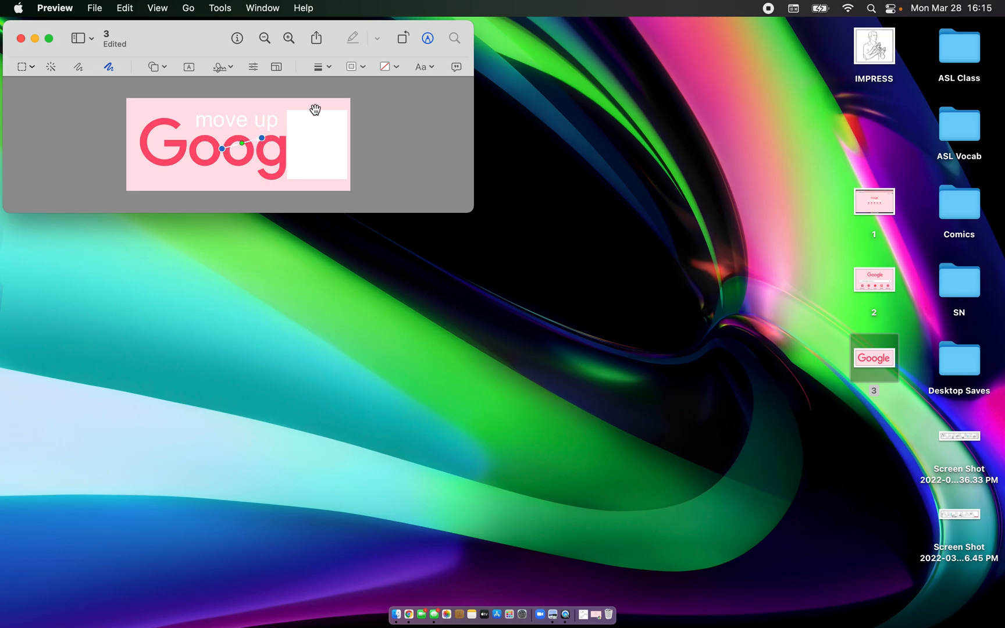
- Give the arrow a thicker black line, place it just below the logo's middle letters, and close the image
left_click(318, 67)
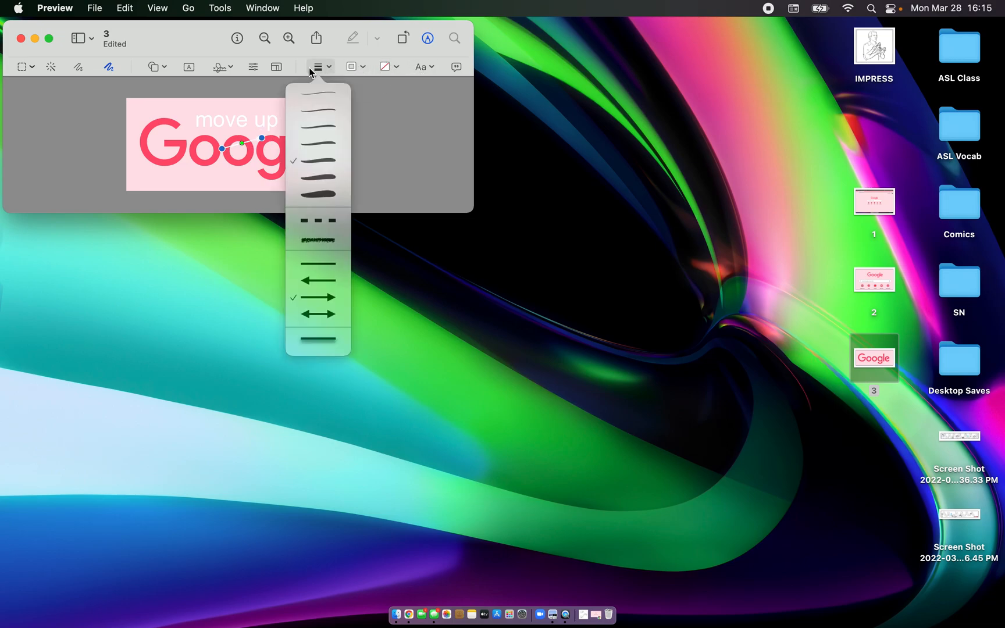
left_click(313, 178)
left_click(355, 67)
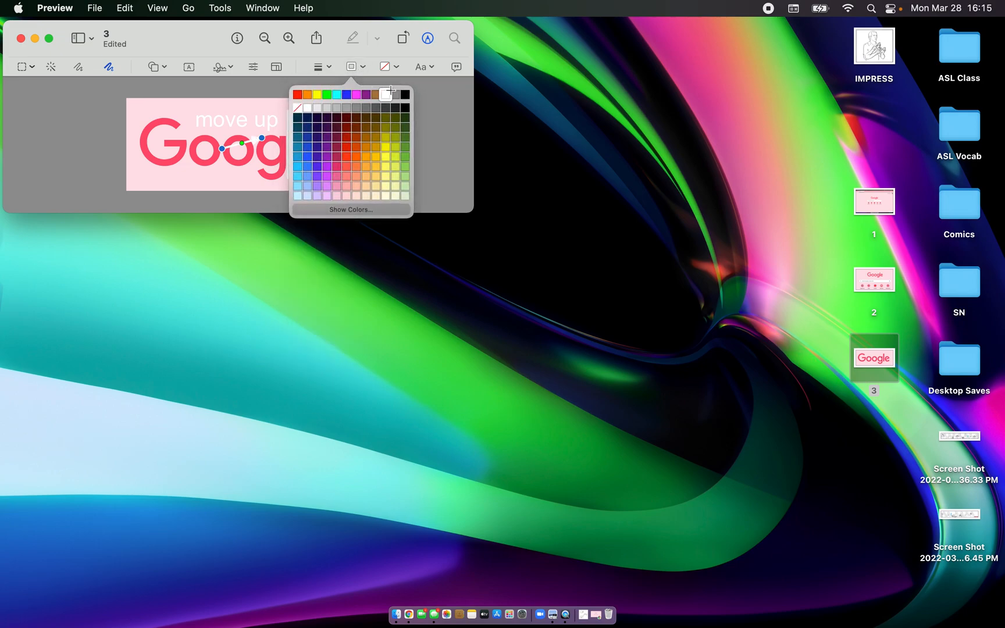
left_click(405, 94)
left_click_drag(235, 147, 219, 179)
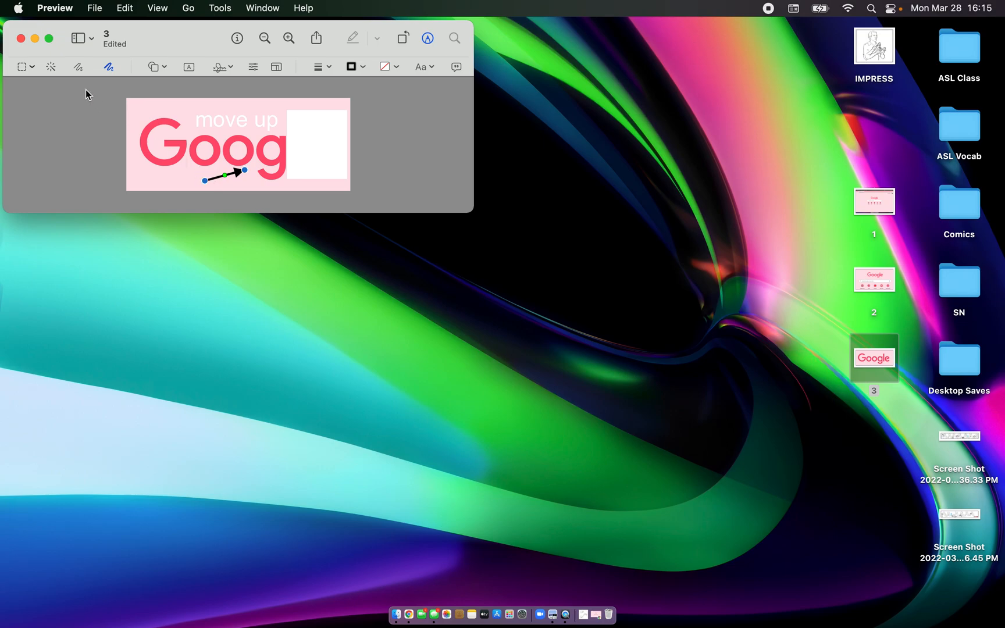
left_click(20, 39)
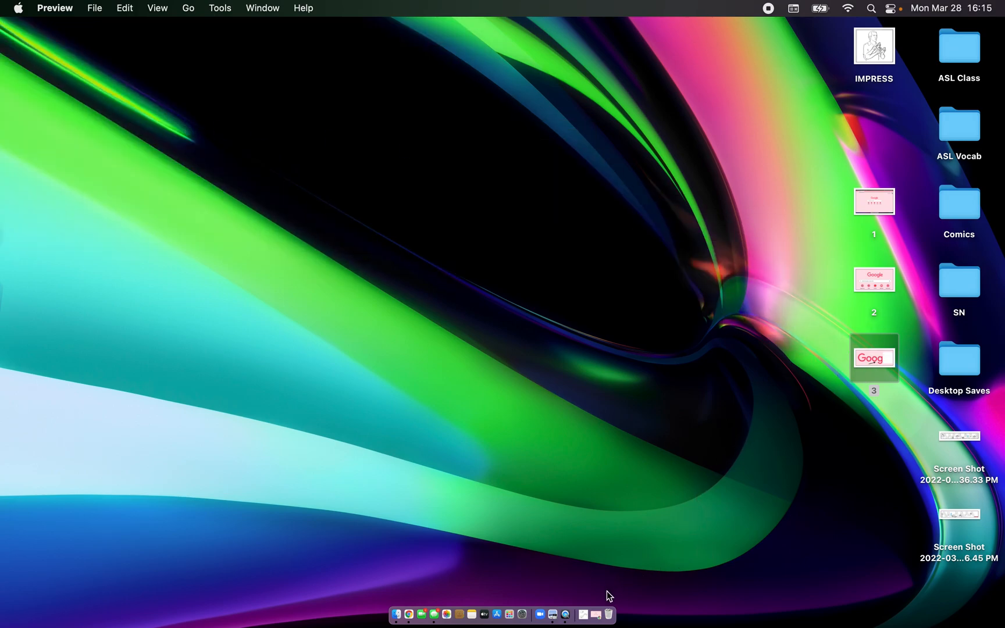
- Return to Chrome, open Google Docs and create a blank document
left_click(601, 608)
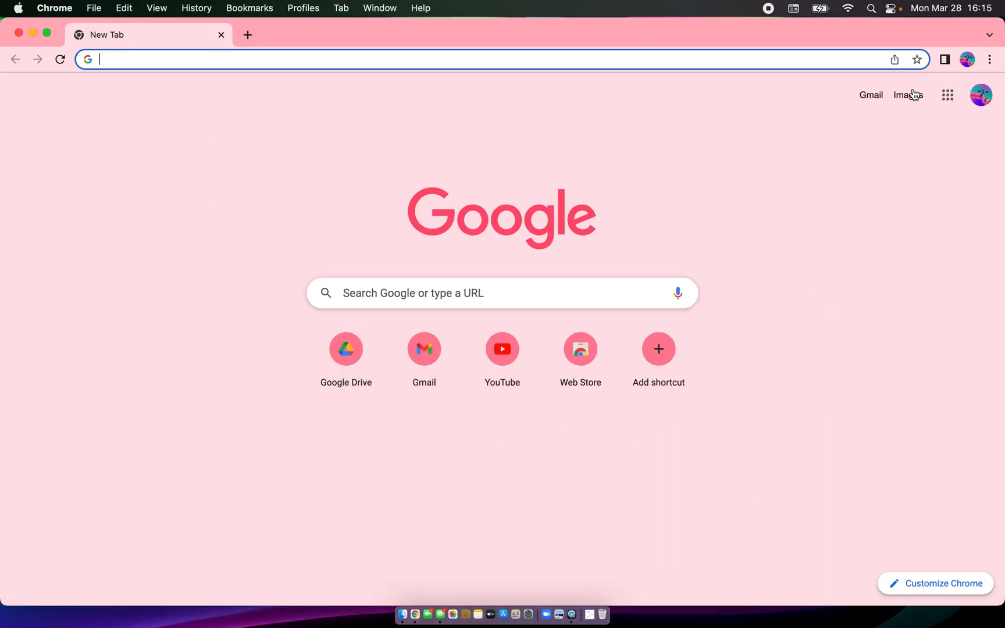
left_click(946, 94)
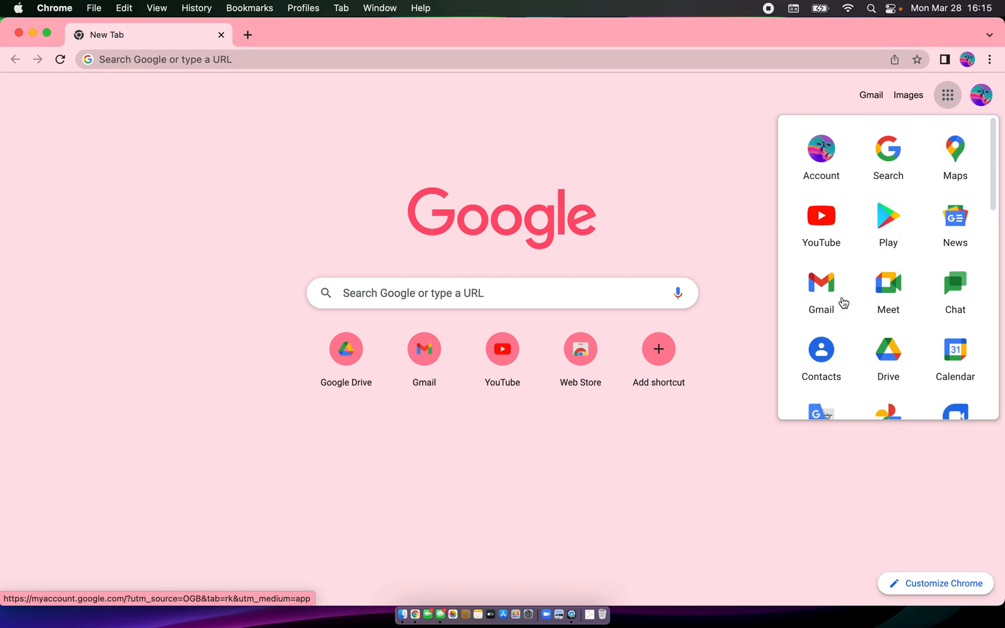
scroll(842, 302, "down", 3)
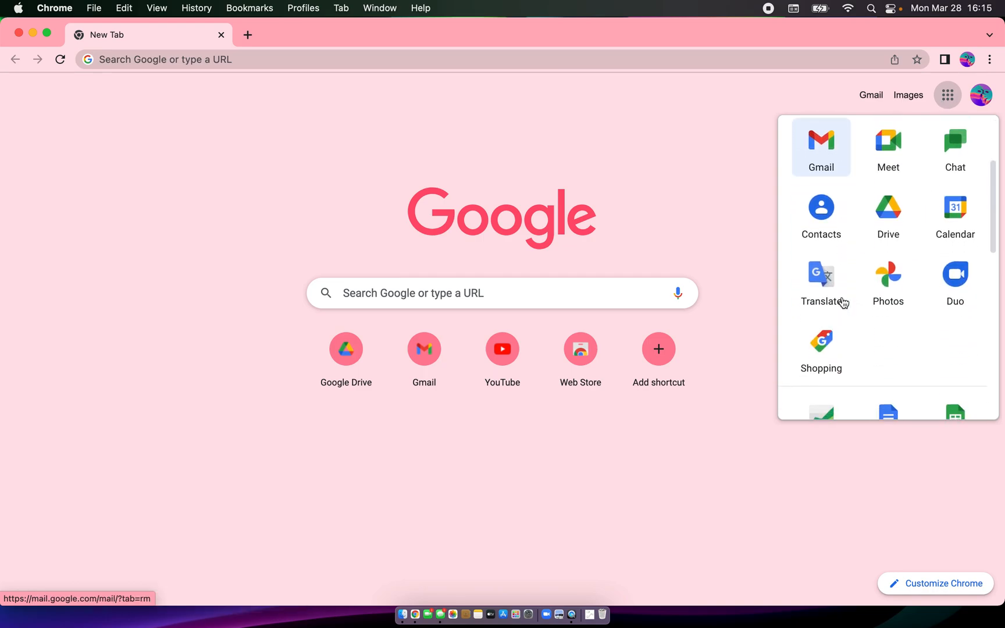
scroll(842, 302, "down", 3)
left_click(882, 324)
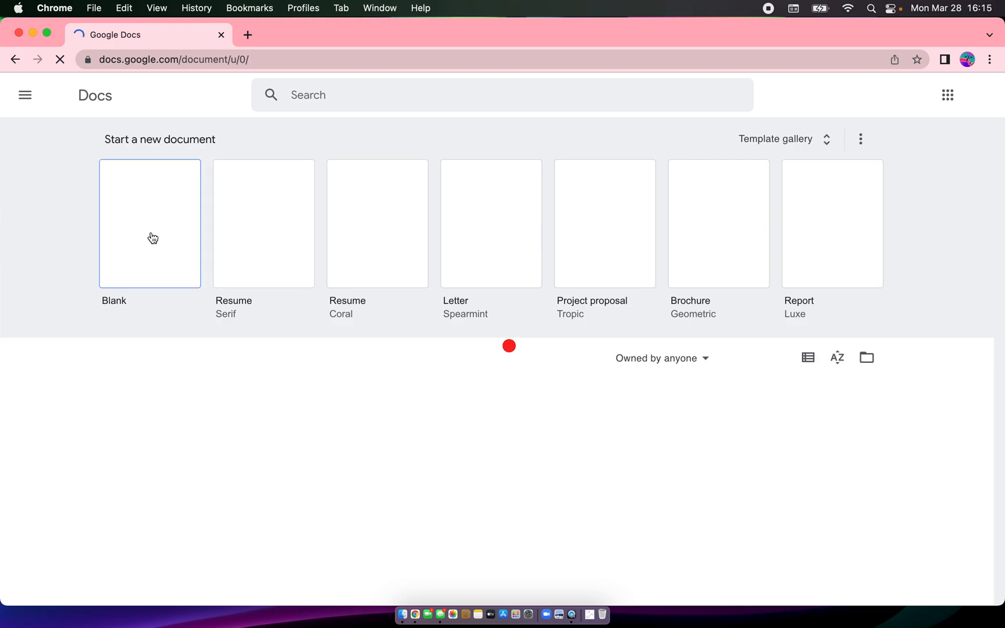
left_click(150, 223)
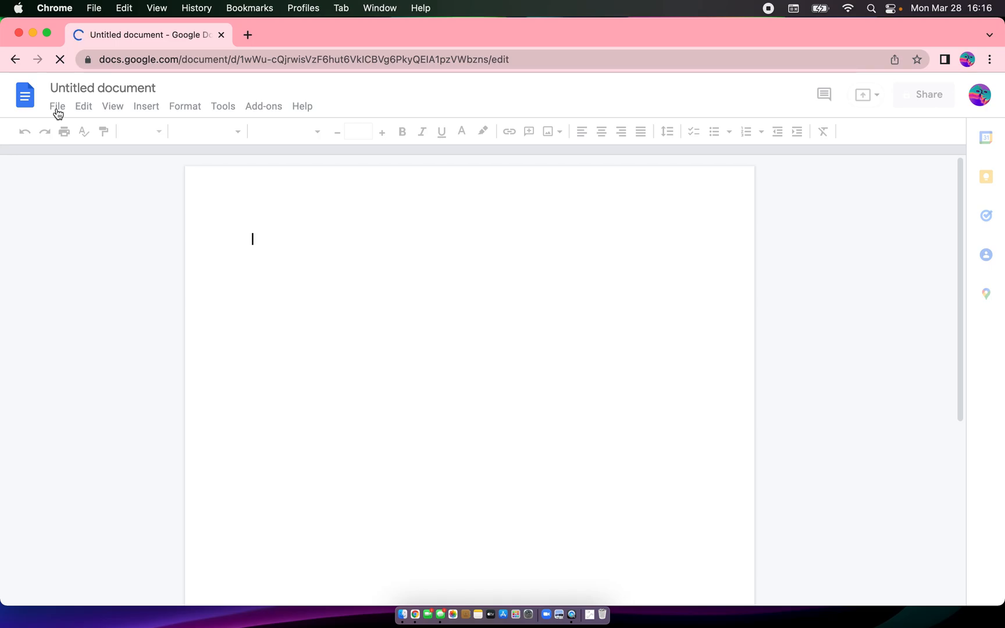
- Try to rename the new document as Sample
left_click(79, 88)
type("Sample")
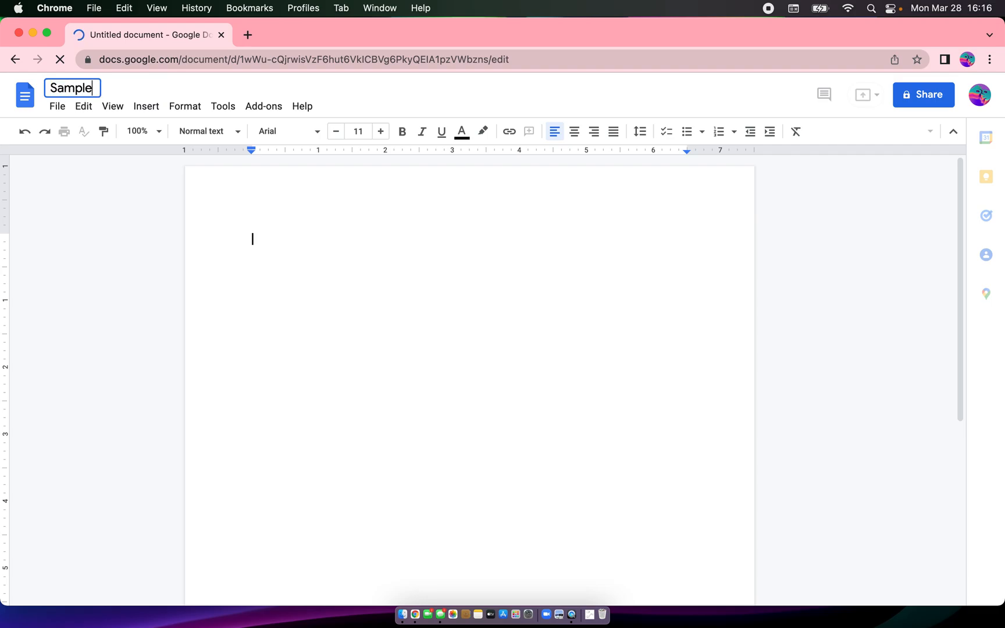
key("Return")
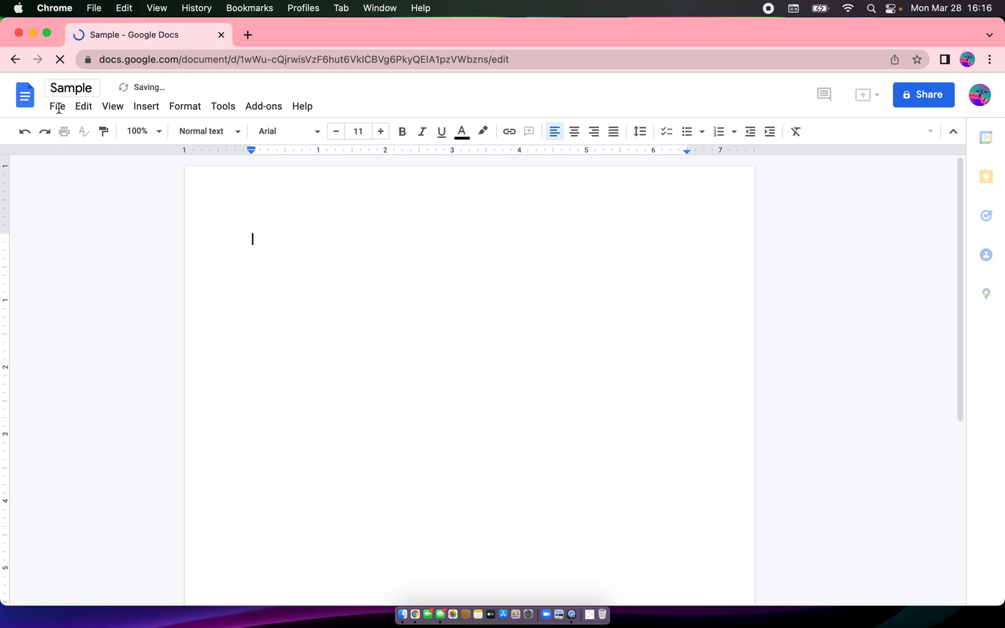
left_click(59, 112)
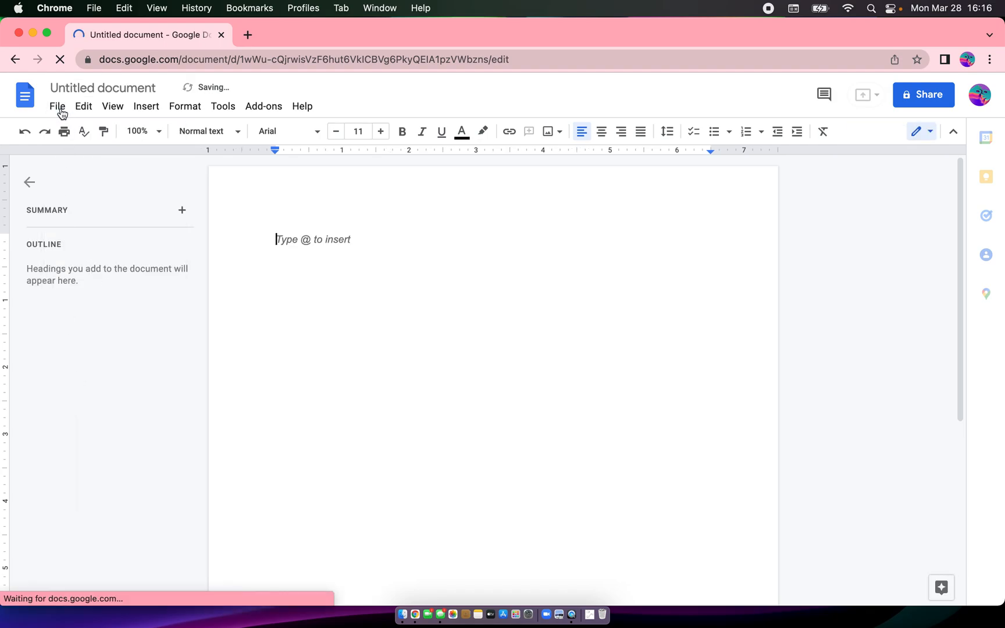
- Rename the untitled document as Sample
left_click(59, 109)
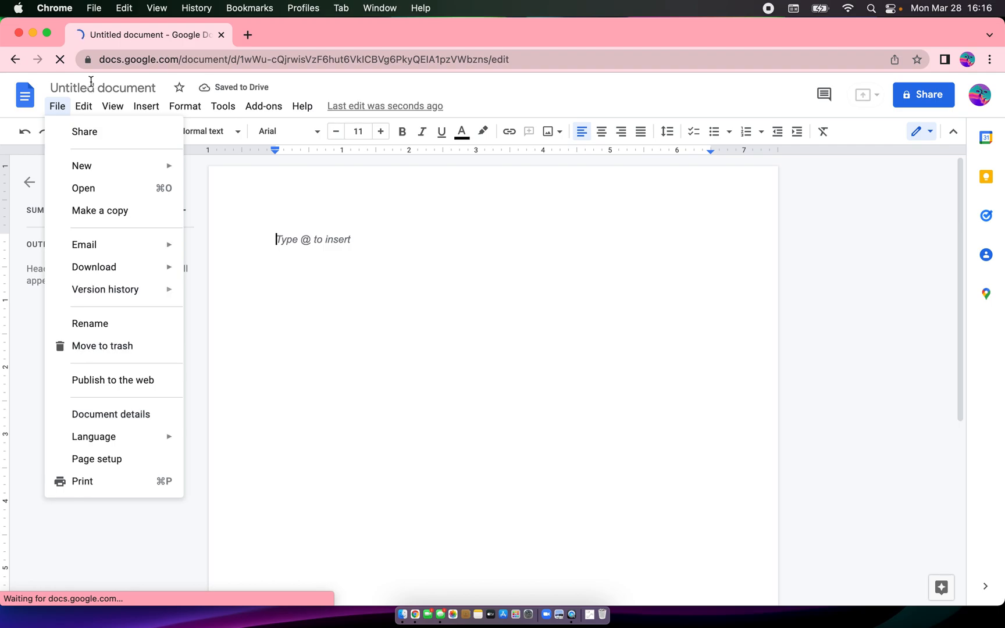
left_click(91, 81)
left_click(91, 86)
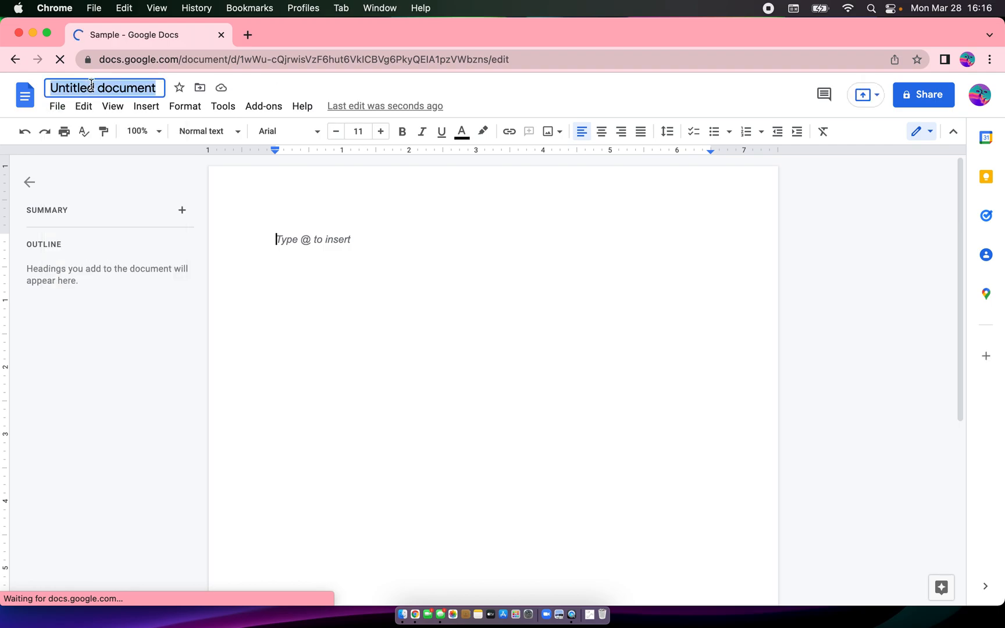
type("Sample")
key("Return")
- Set all four page margins of the document to 0.5 inches
left_click(57, 108)
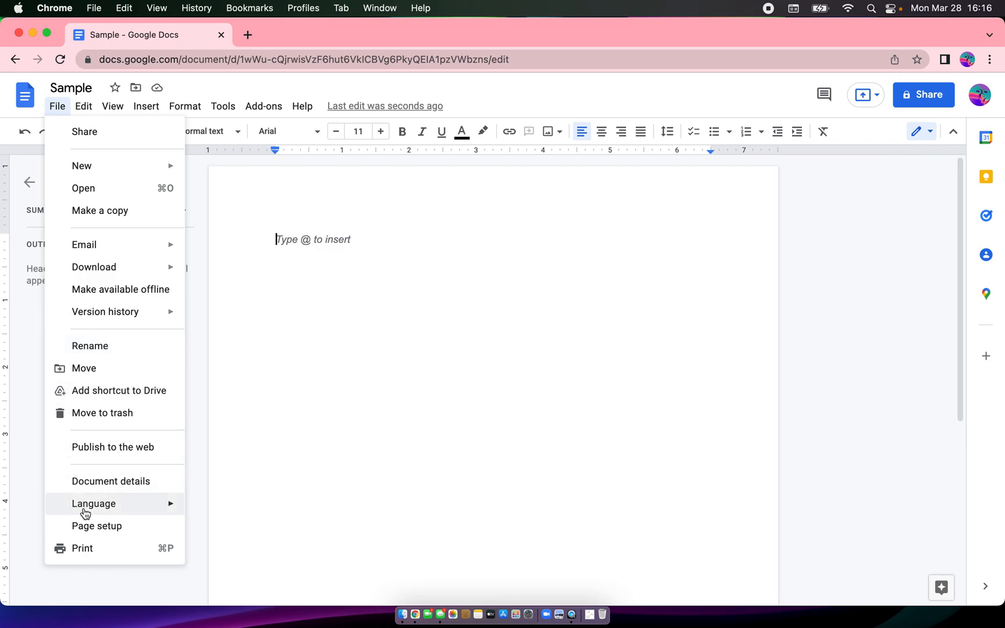
left_click(91, 530)
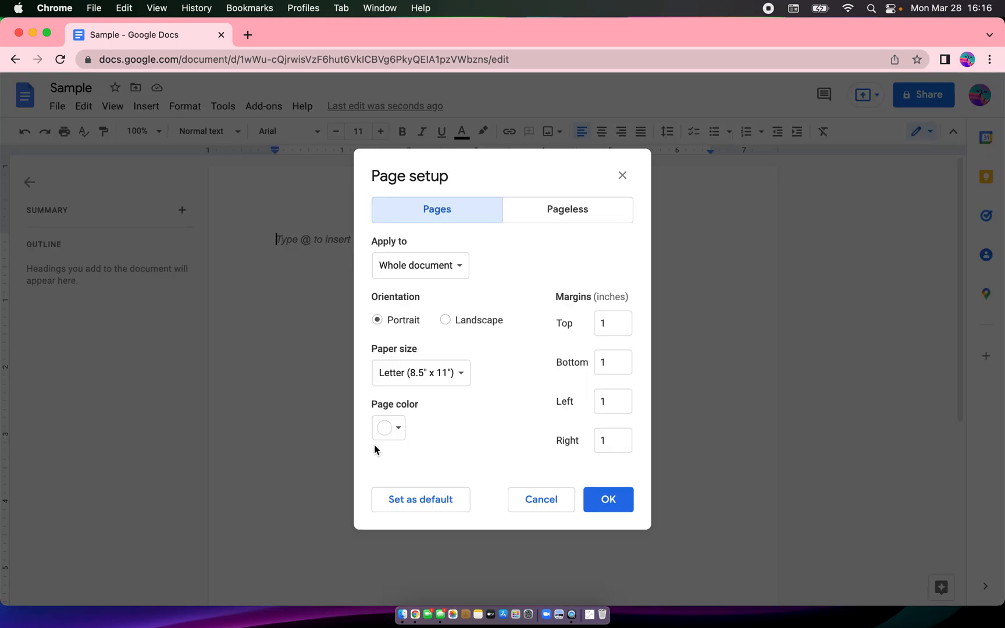
left_click_drag(615, 329, 590, 328)
left_click_drag(615, 363, 584, 365)
type(".5")
left_click_drag(607, 405, 594, 445)
type("..5")
left_click(608, 498)
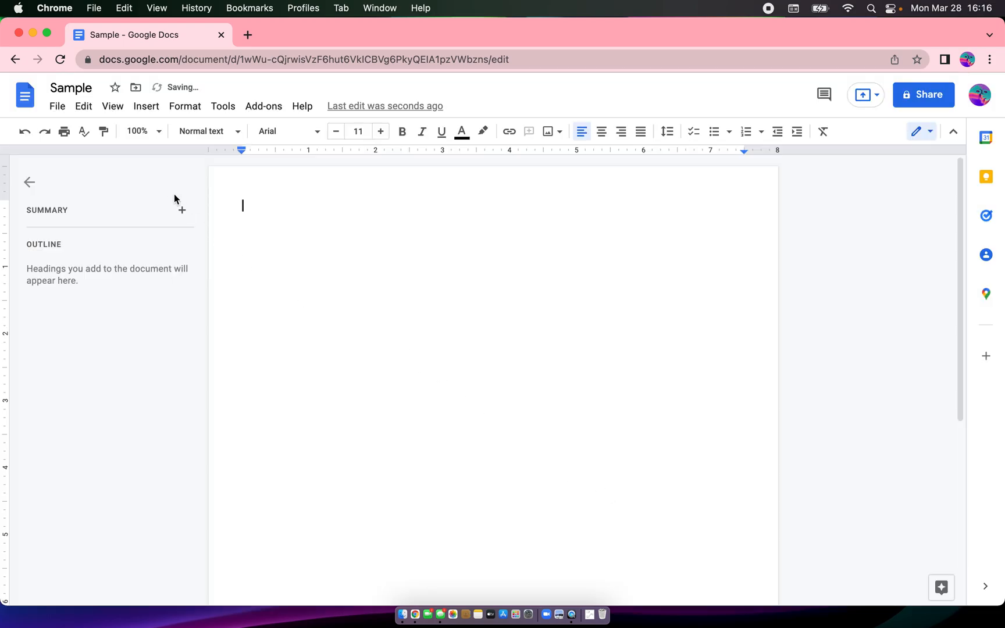
- Insert a table with 4 columns and 6 rows at the start of the document
left_click(151, 110)
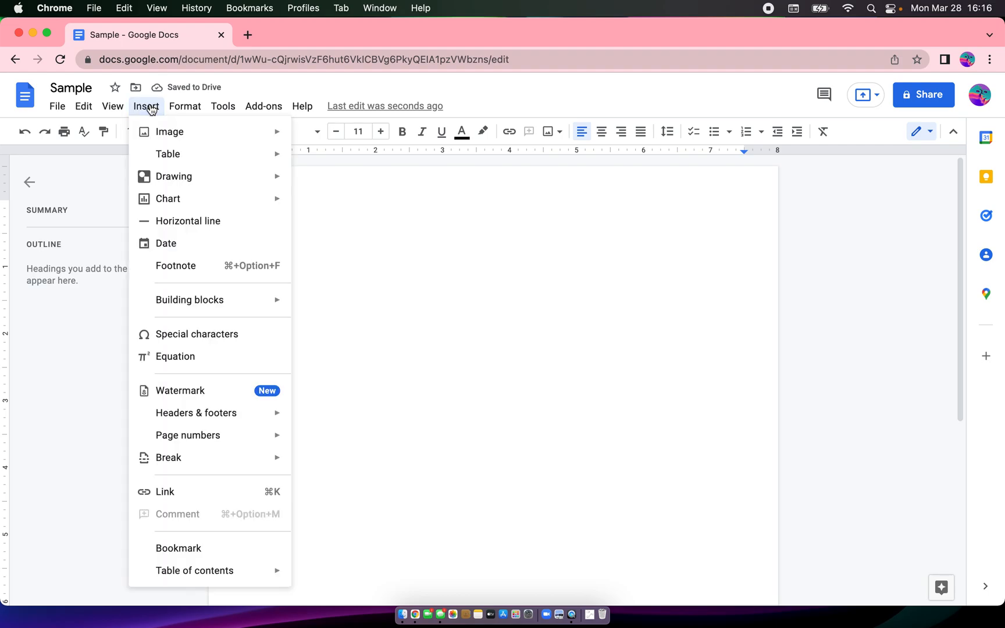
mouse_move(169, 154)
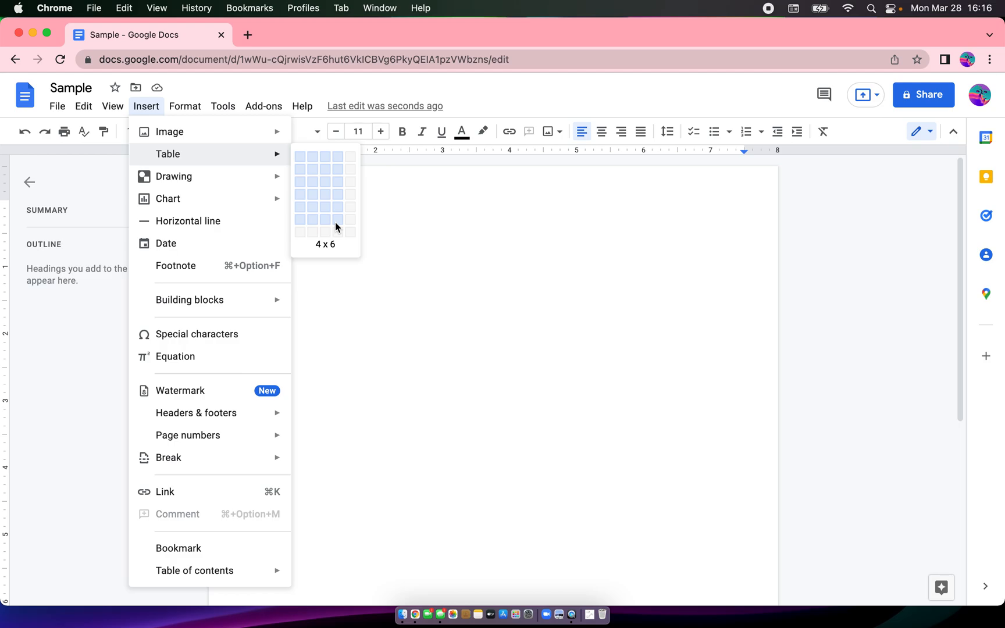
left_click(335, 223)
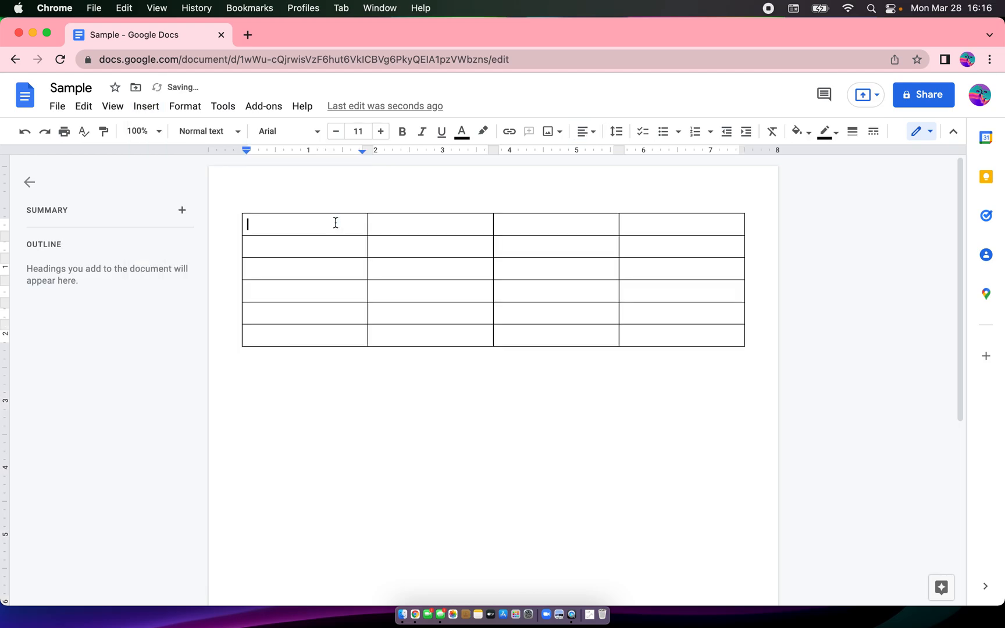
- Add one row below the table's last row, and insert seven more rows beneath it
right_click(394, 338)
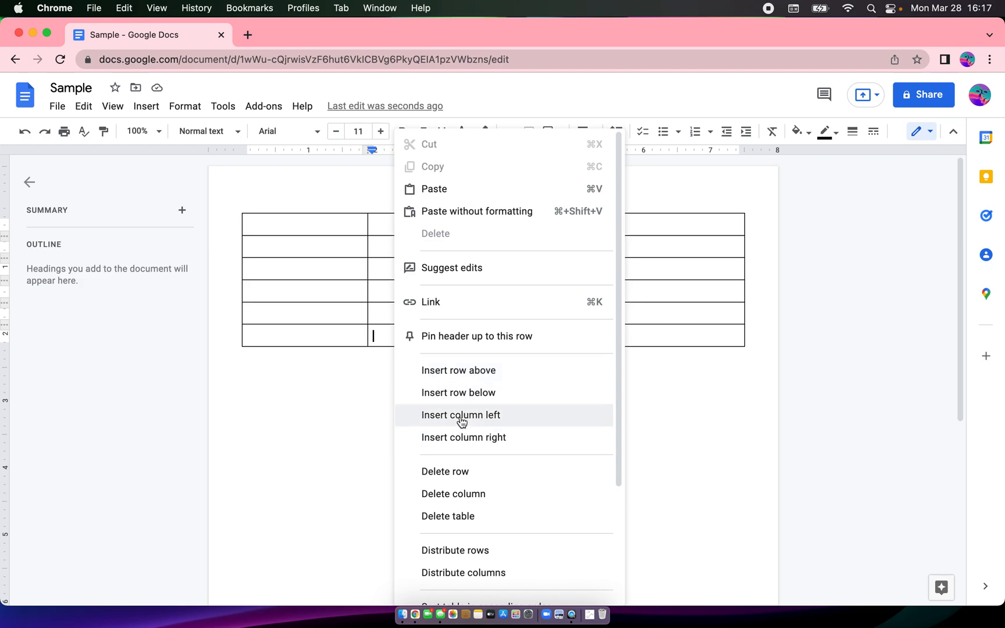
left_click(469, 394)
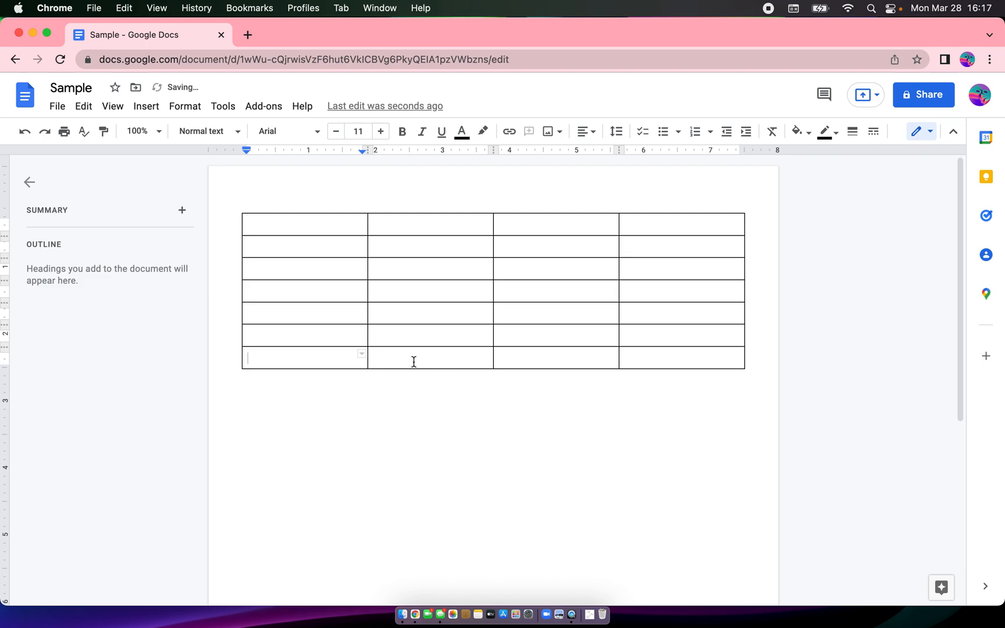
right_click(414, 366)
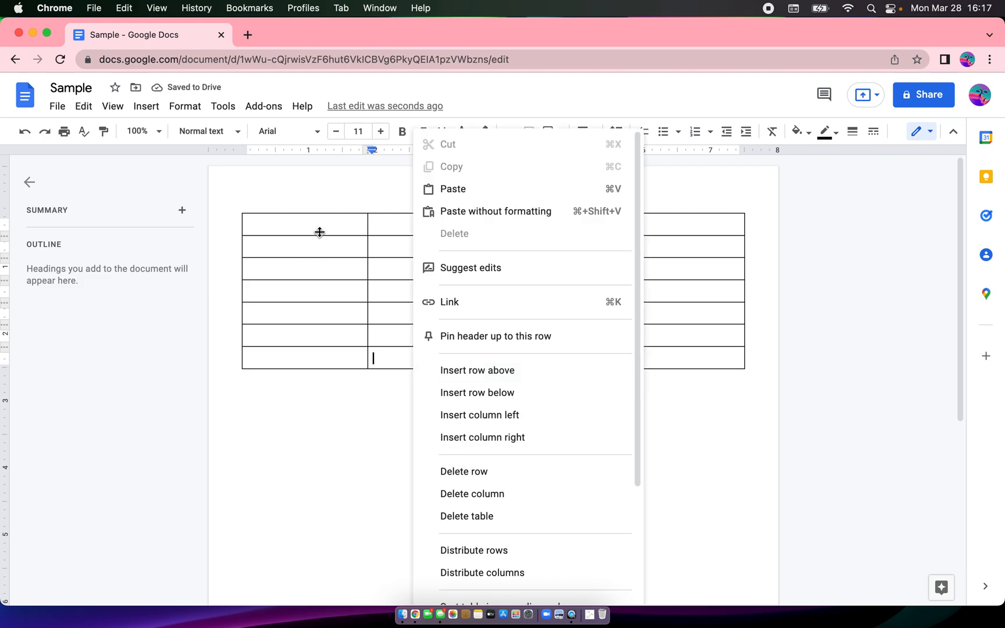
left_click_drag(320, 237, 308, 361)
right_click(308, 361)
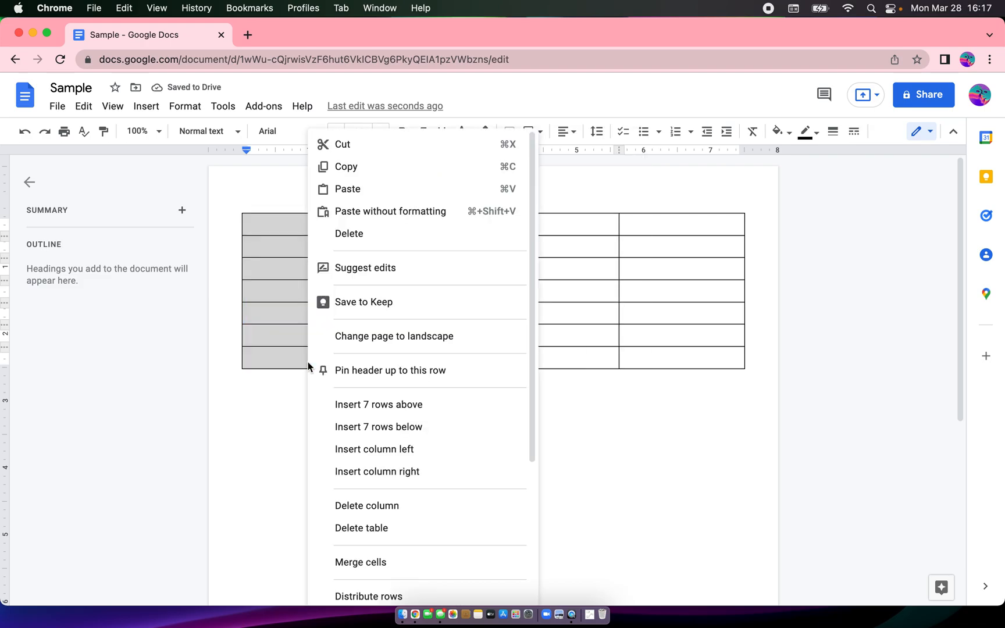
left_click(327, 425)
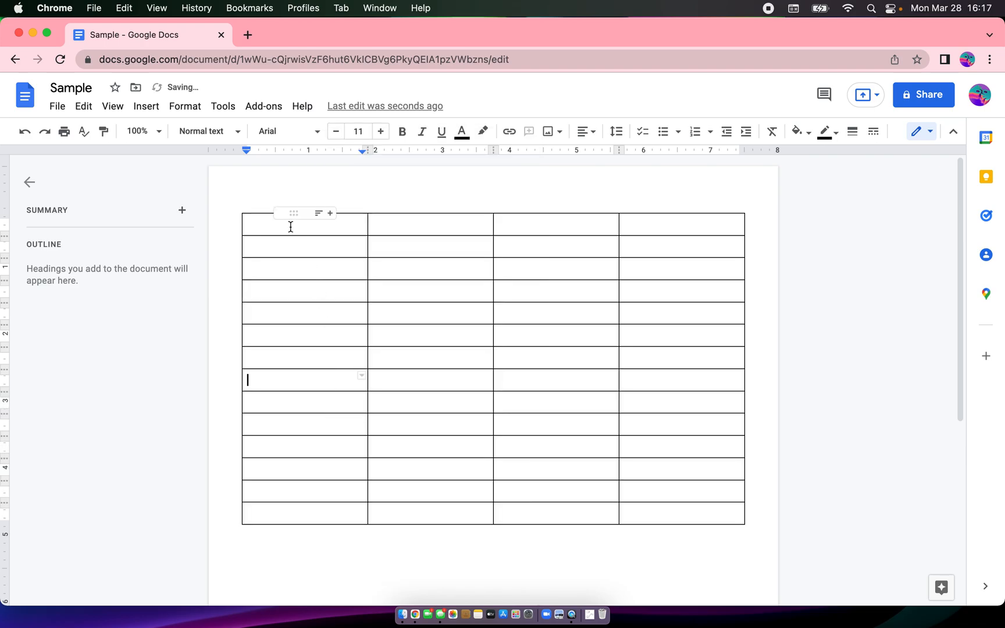
- Center-align all the table's cells and enter "milk" in the first column's second row
left_click_drag(291, 227, 487, 336)
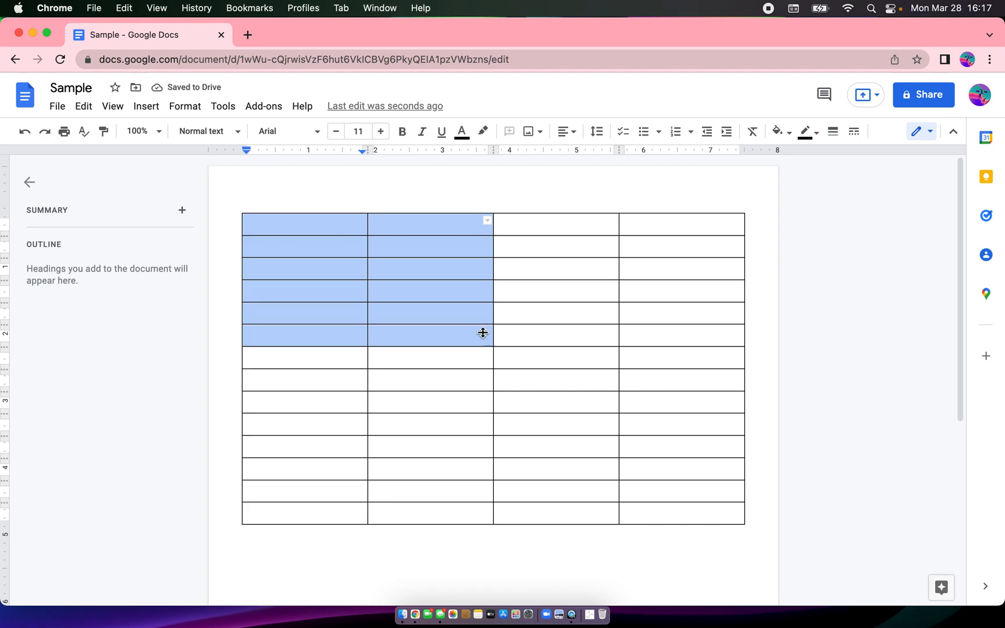
left_click(302, 228)
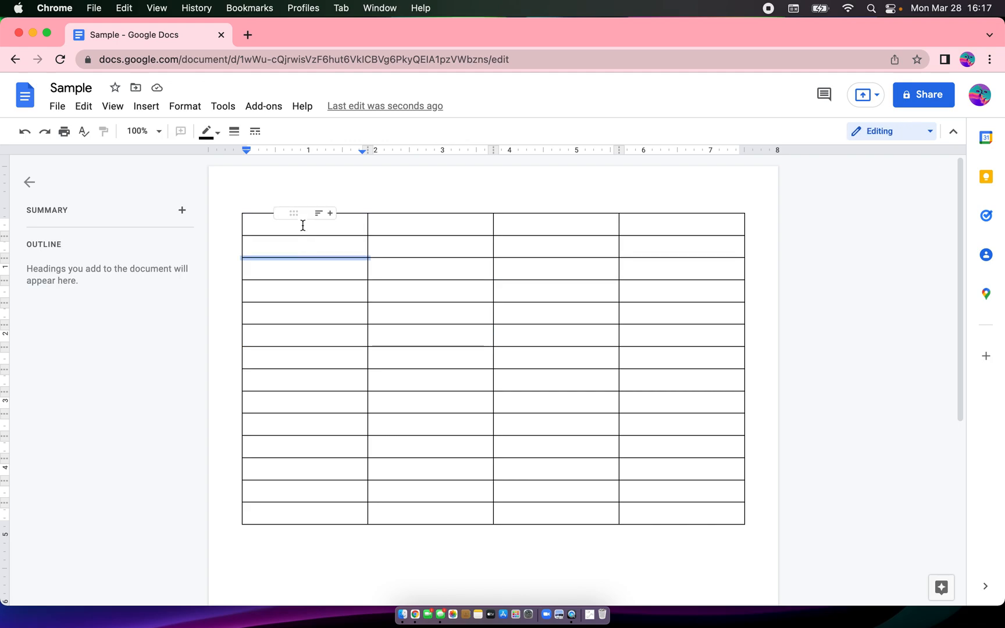
left_click_drag(558, 361, 686, 519)
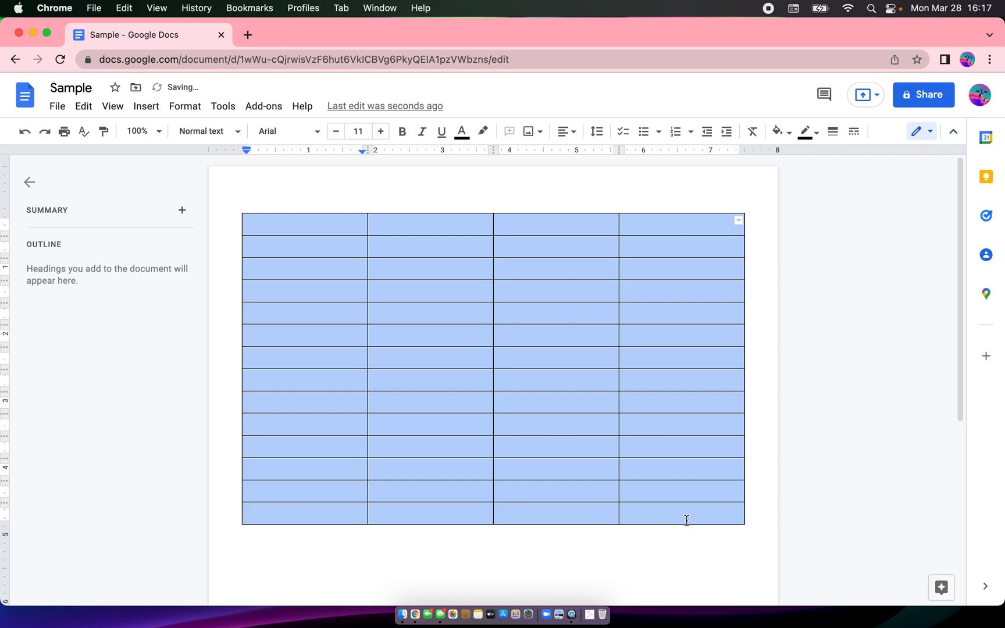
left_click(298, 226)
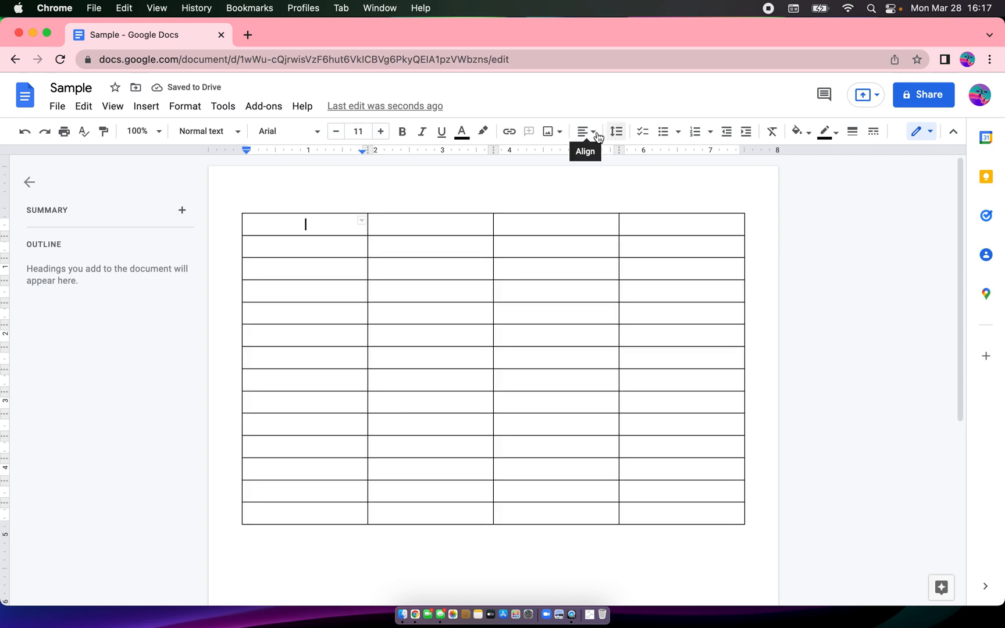
left_click(587, 133)
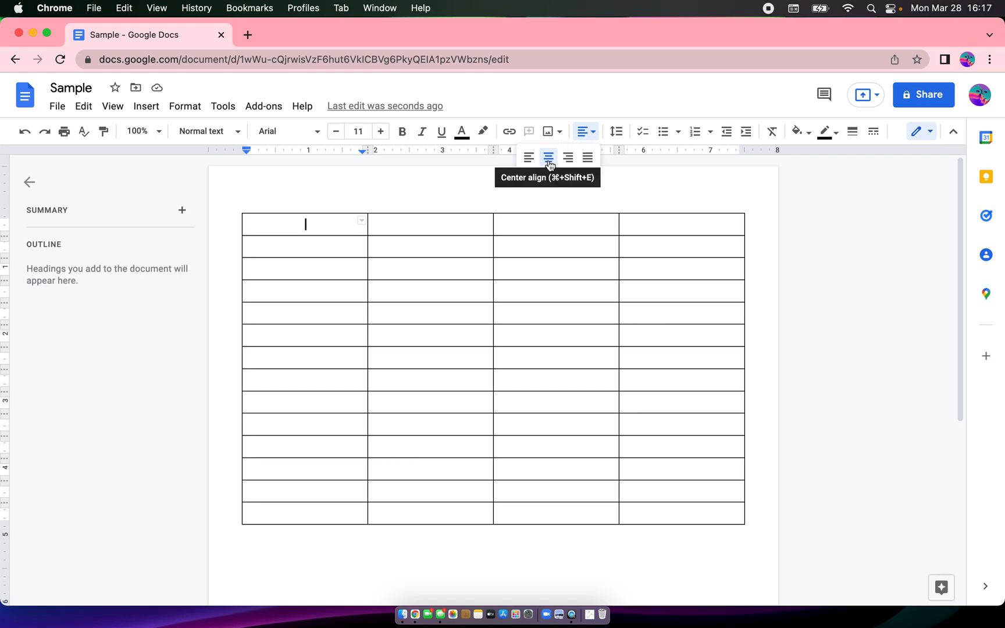
left_click(307, 247)
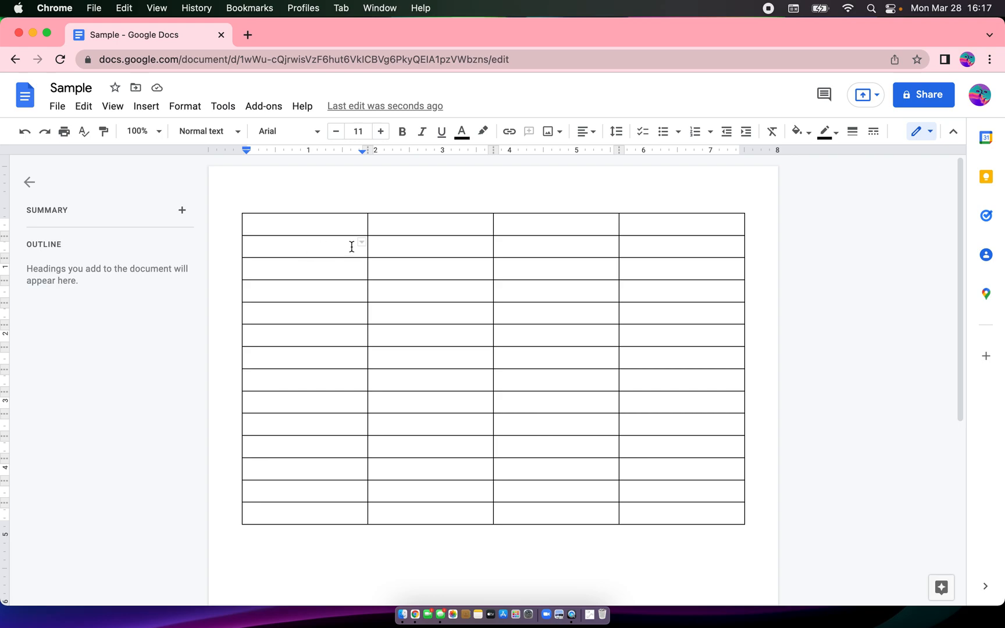
type("milk")
- With the table's first cell as the target, search Google Drive for "milk" images to insert
left_click(225, 192)
left_click(145, 106)
mouse_move(164, 132)
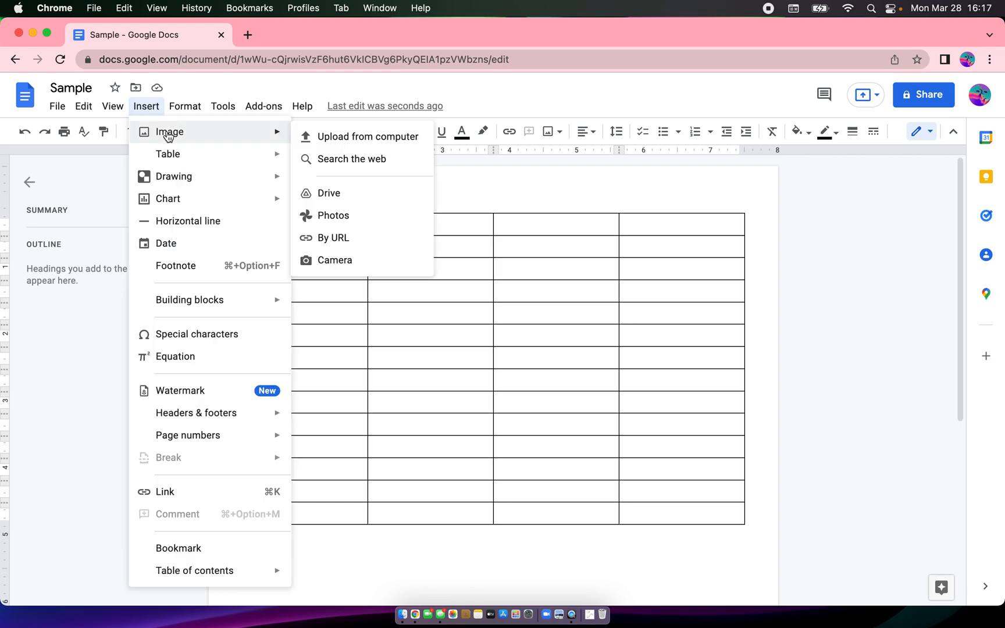
left_click(329, 191)
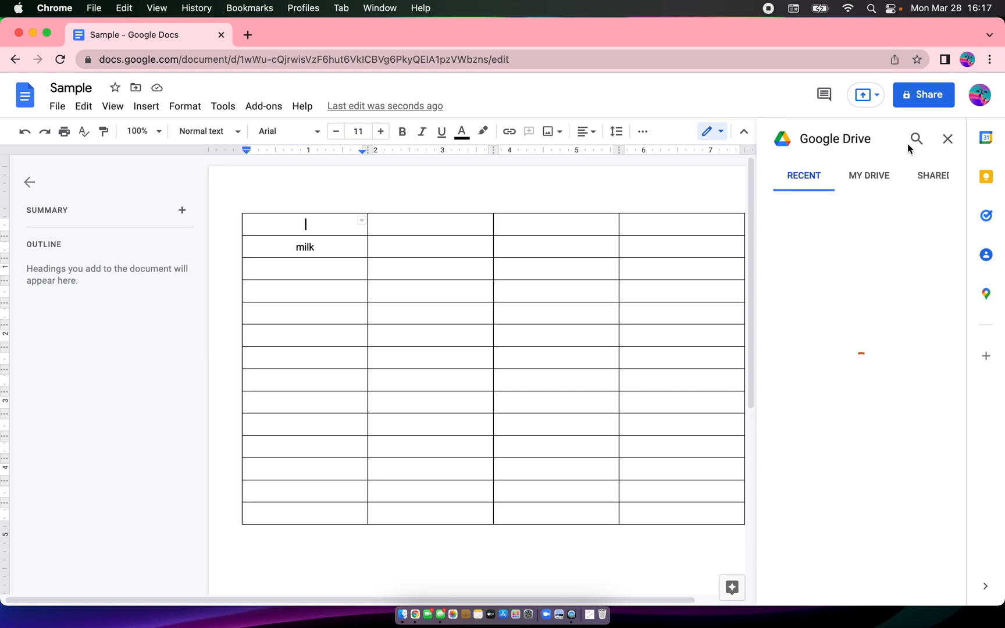
left_click(916, 141)
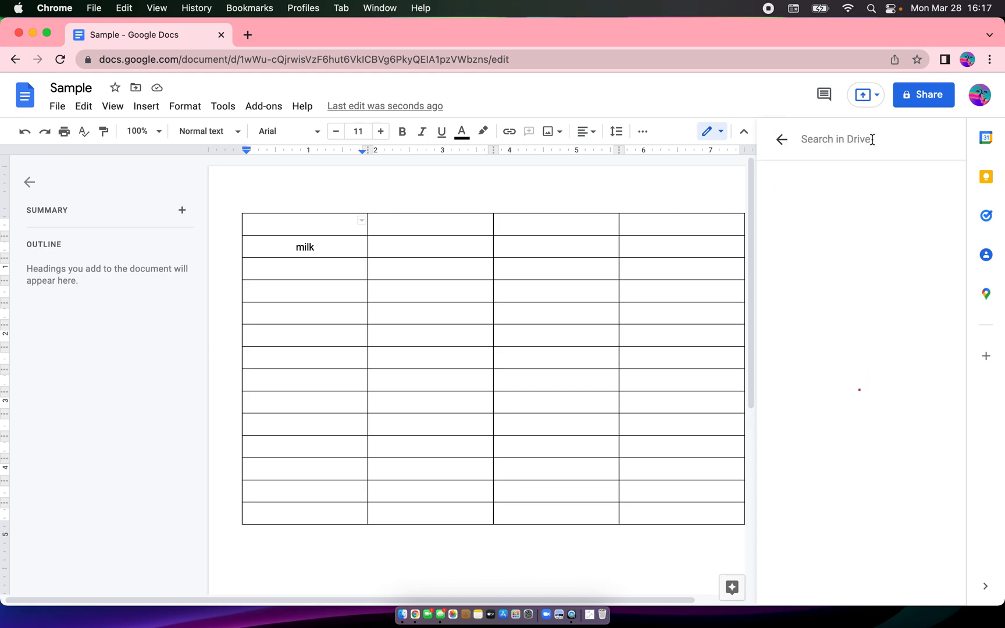
type("mi")
key("BackSpace")
key("BackSpace")
type("lu")
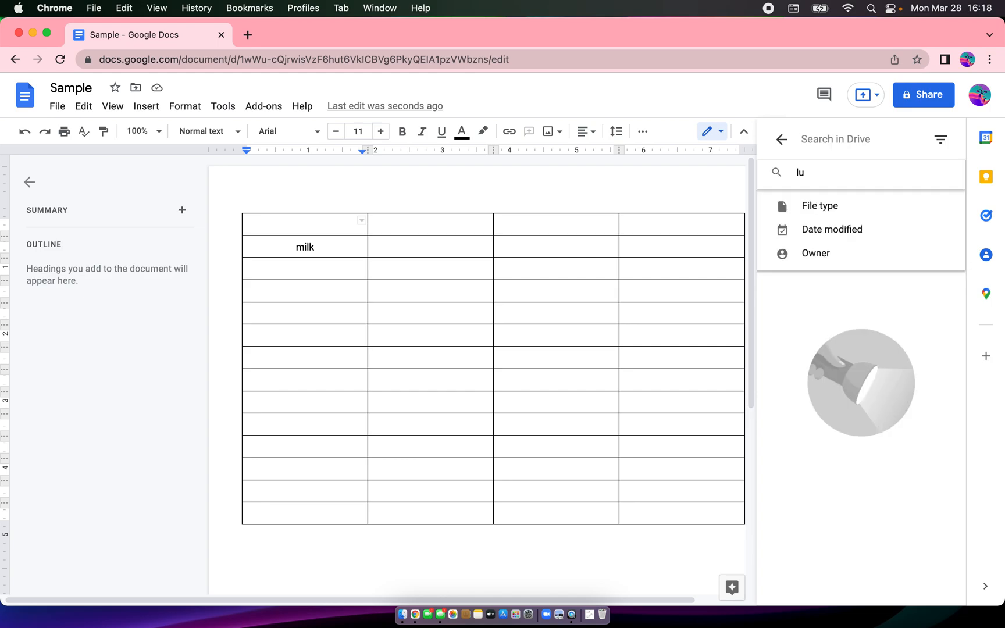
key("BackSpace")
key("BackSpace")
type("milk")
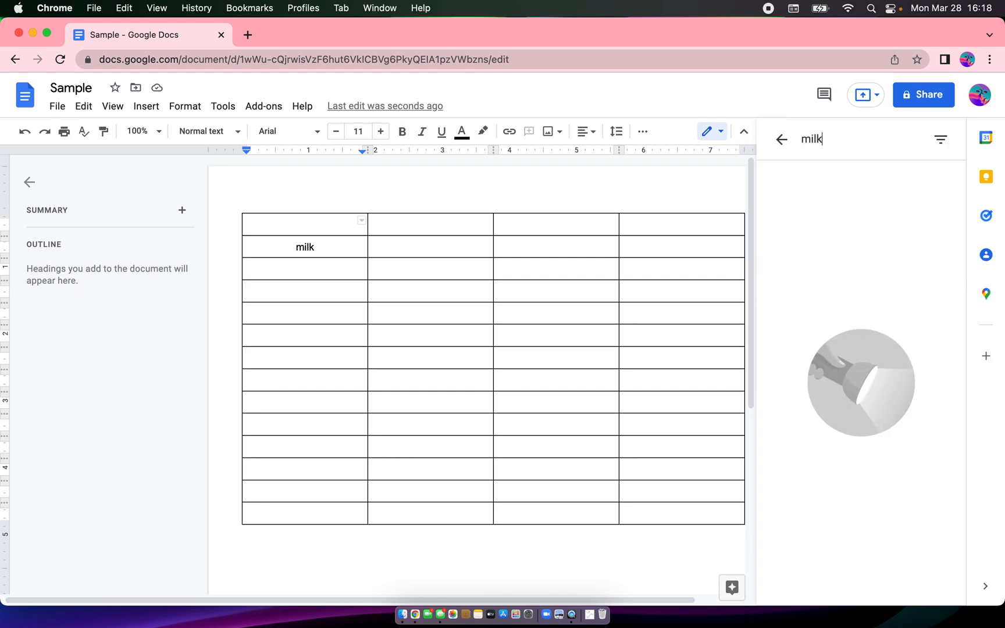
key("Return")
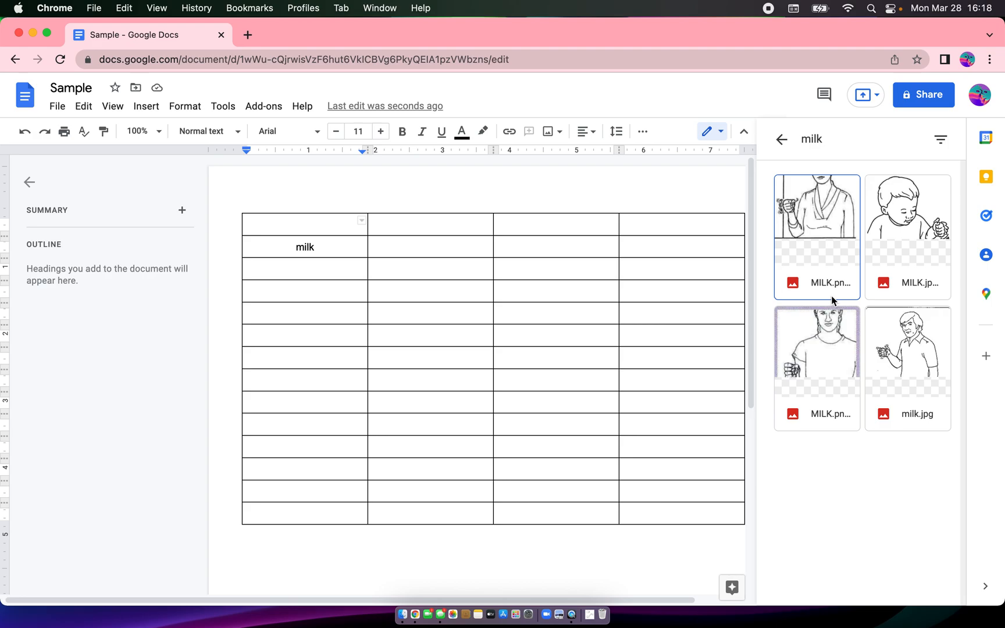
- Place the purple-bordered, woman, baby and man milk images in the four cells of the table's first row, in that order
left_click(814, 337)
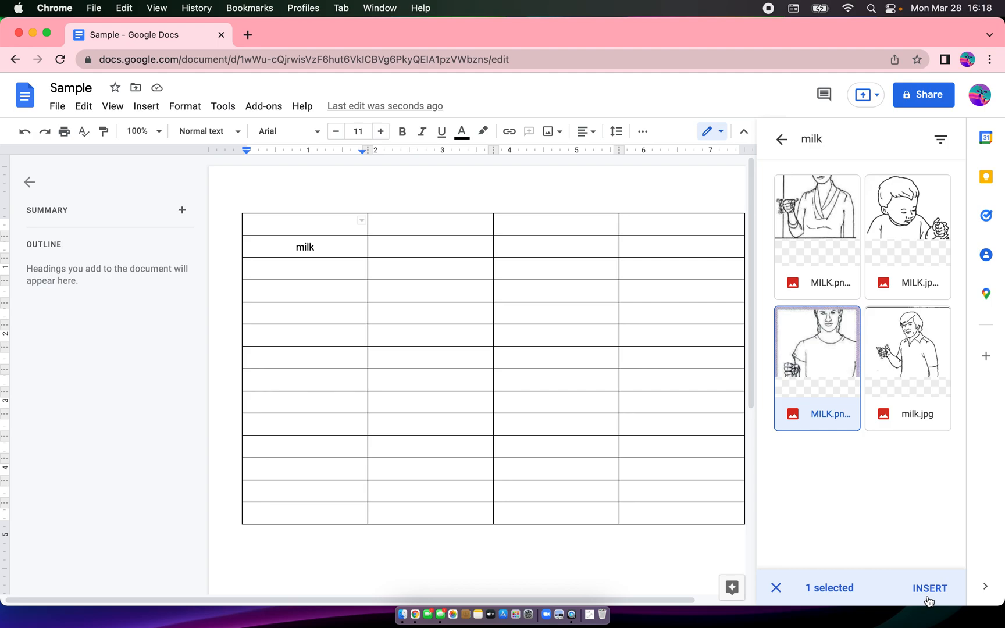
left_click_drag(799, 343, 303, 226)
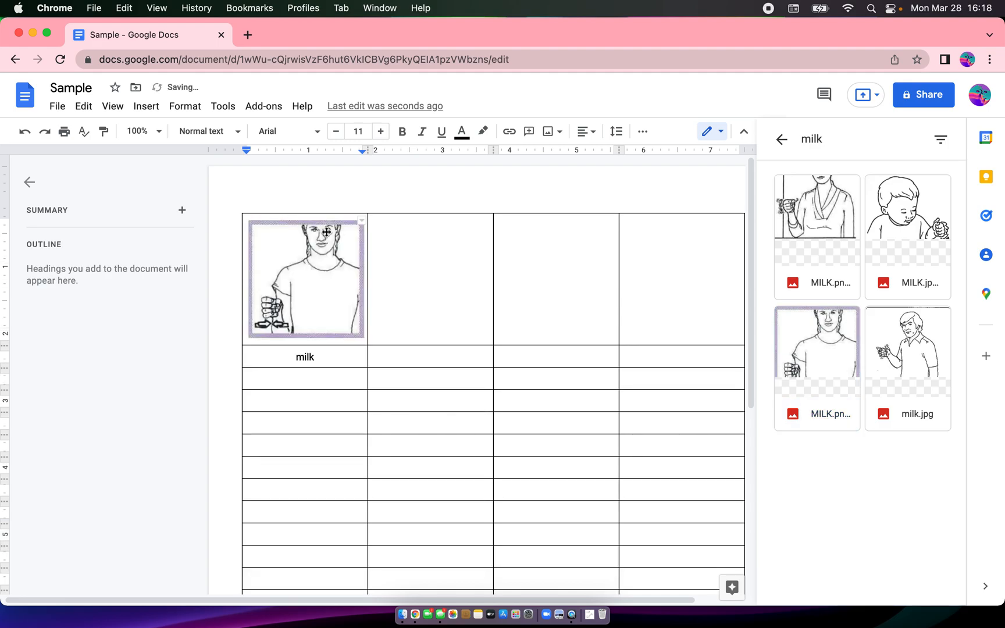
left_click_drag(822, 221, 438, 278)
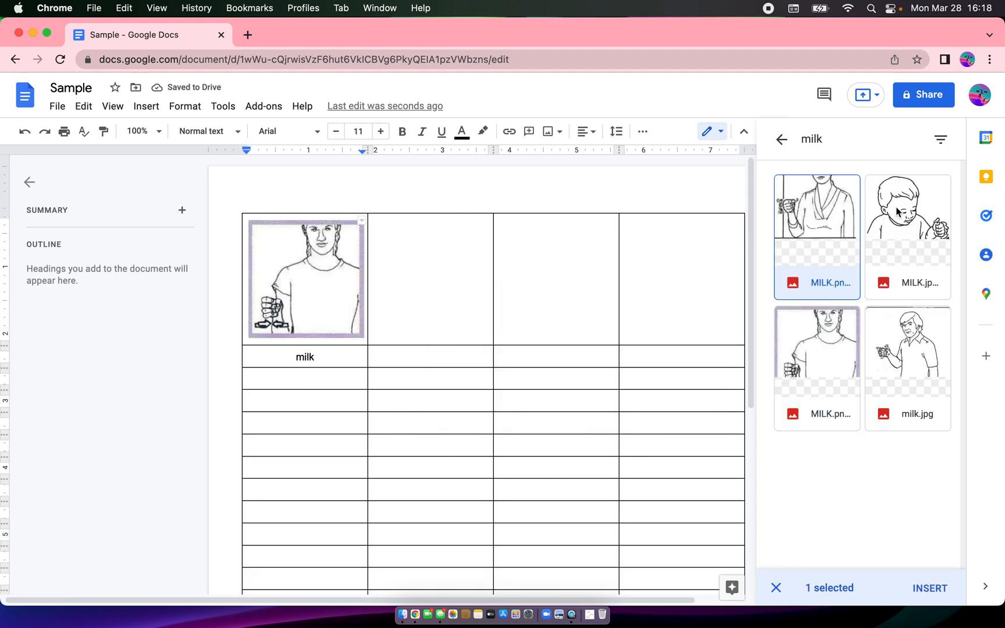
left_click_drag(900, 207, 754, 333)
left_click_drag(869, 345, 635, 318)
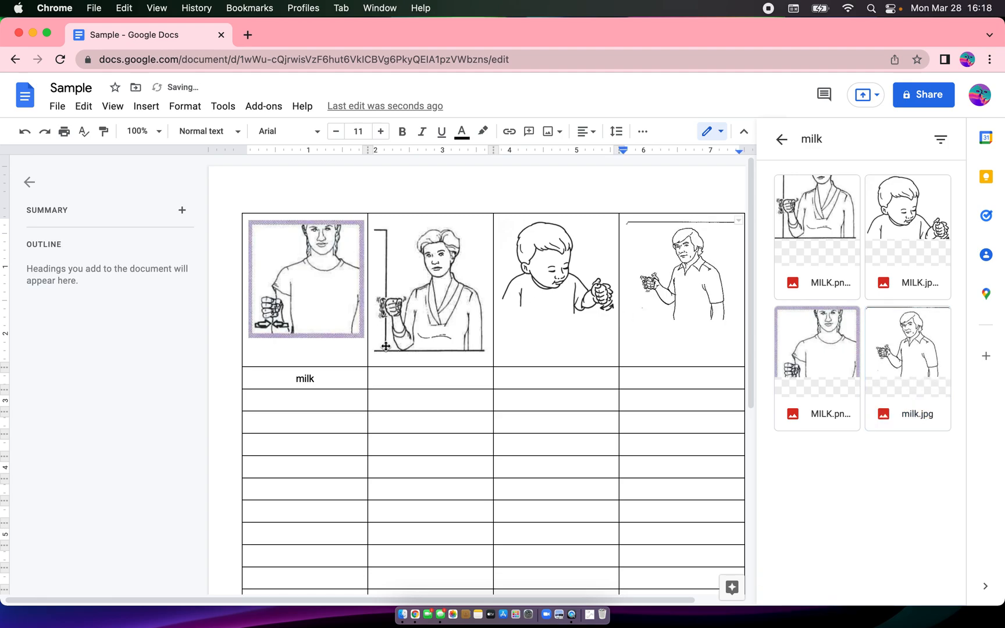
- Shrink the image in the first row's second cell to the height of the purple-bordered image
left_click(421, 339)
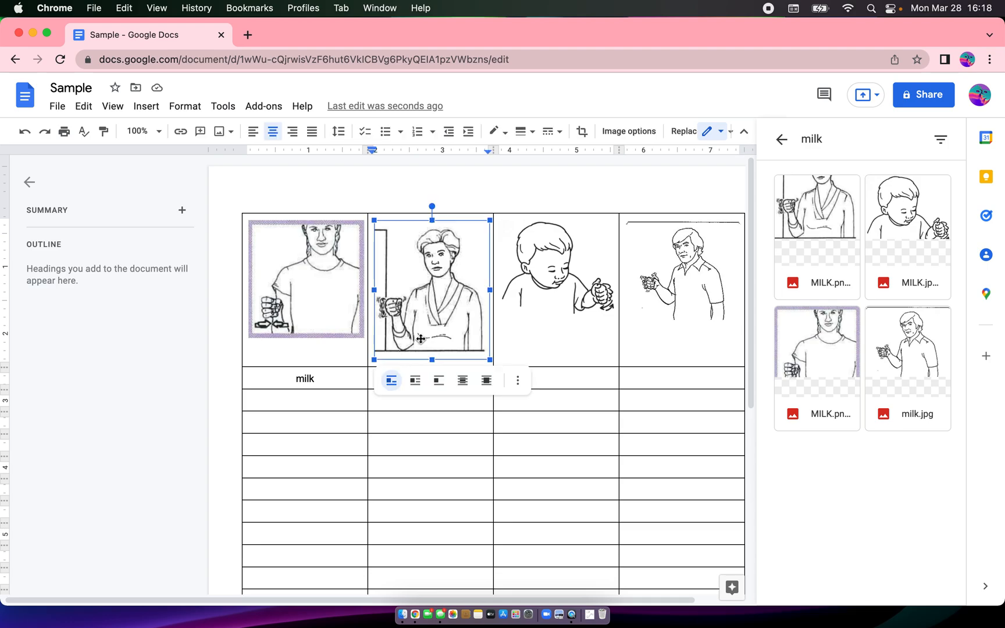
left_click_drag(376, 344, 392, 319)
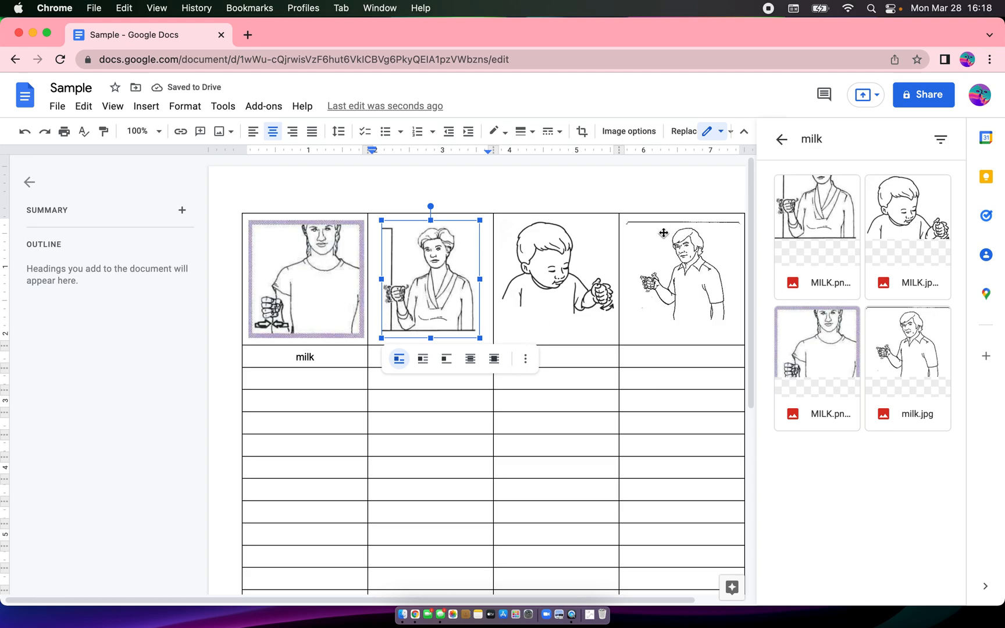
- Crop the horizontal line off the upper edge of the image in the first row's fourth cell
double_click(683, 268)
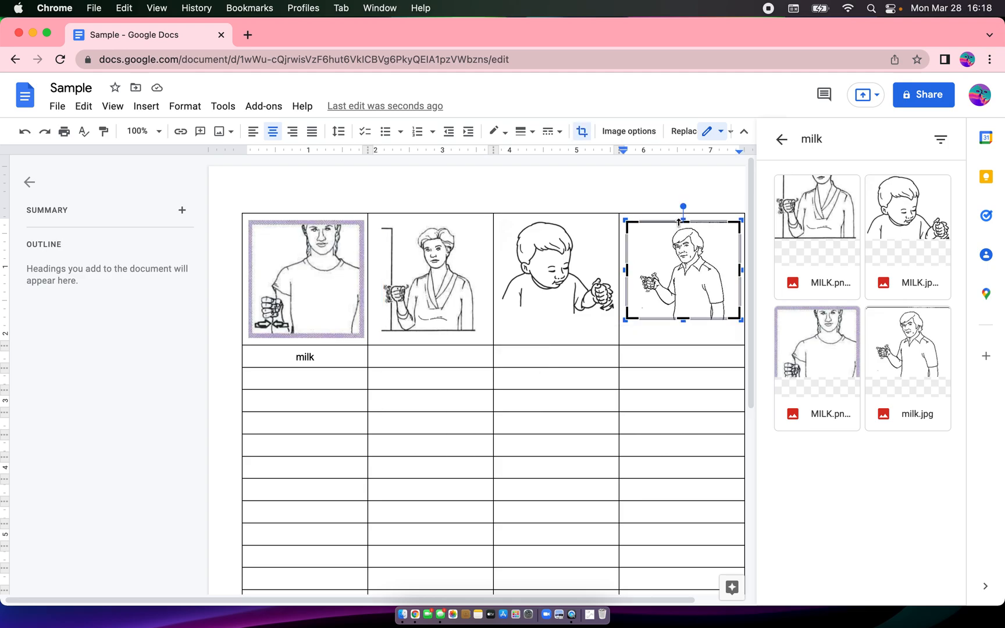
left_click_drag(679, 223, 680, 228)
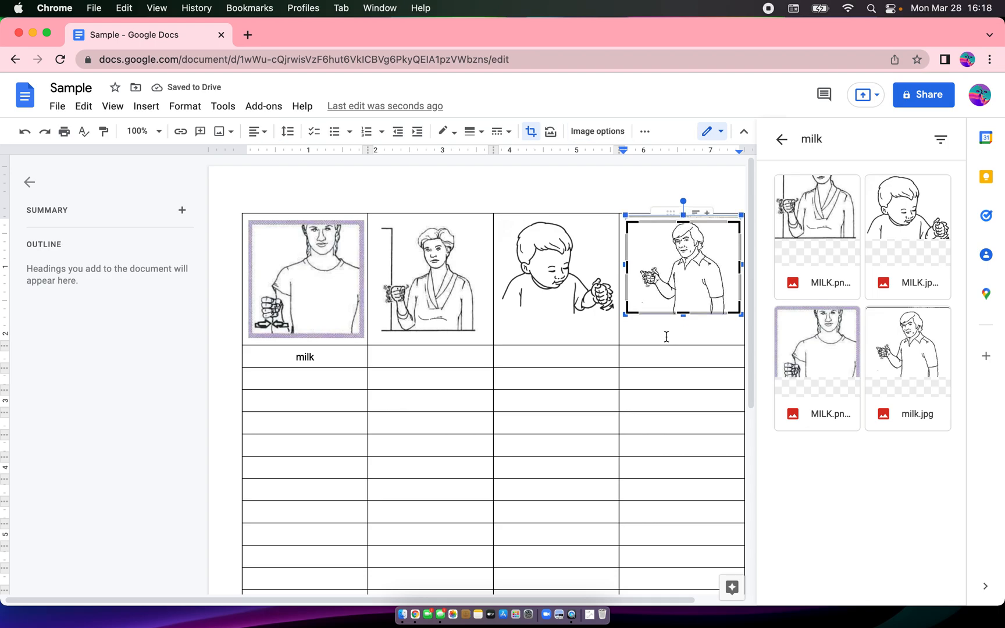
key("Return")
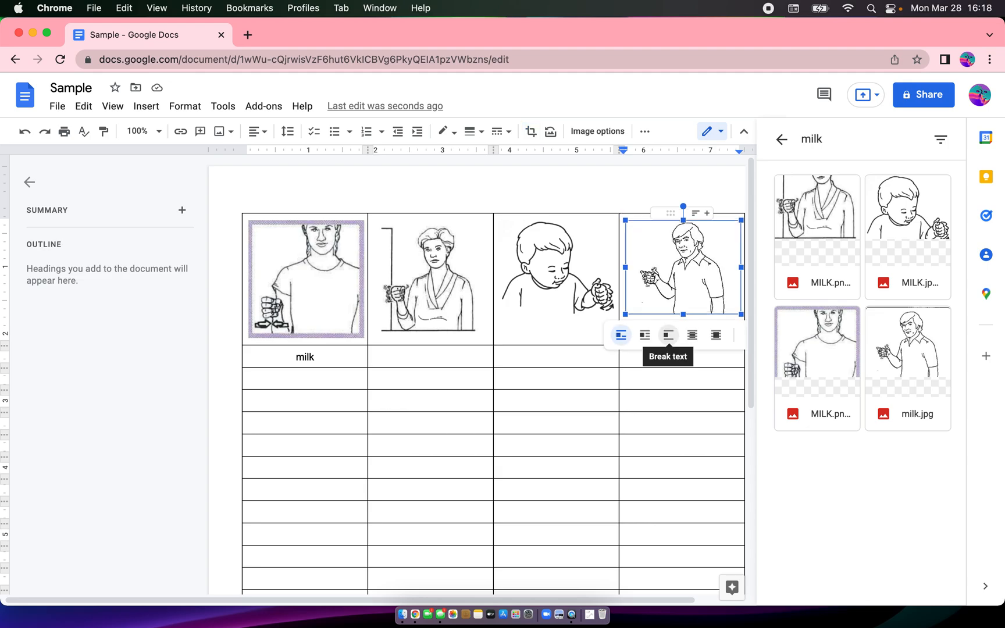
double_click(572, 356)
left_click(572, 356)
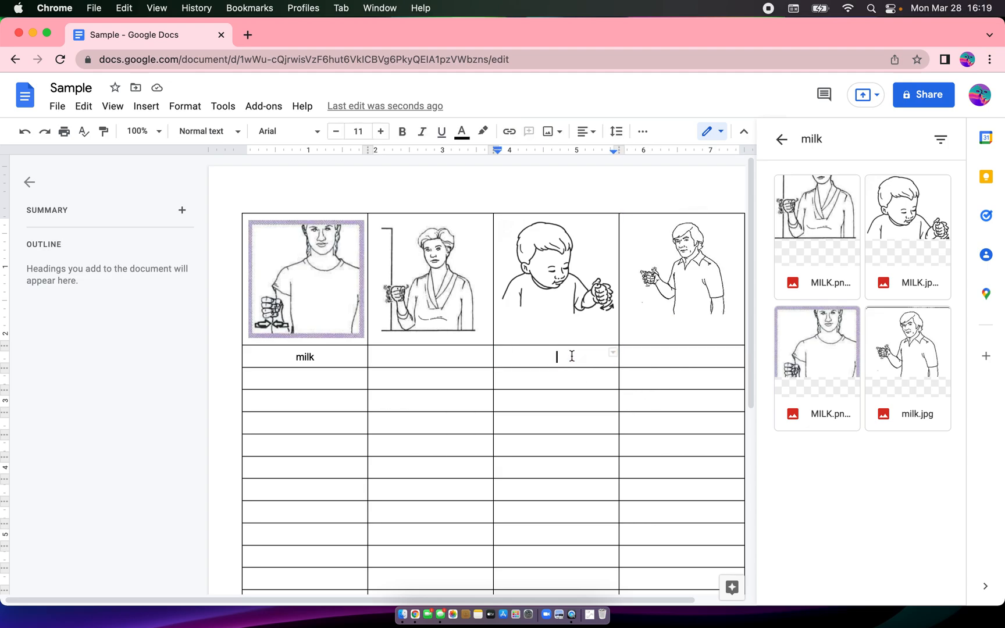
left_click(681, 280)
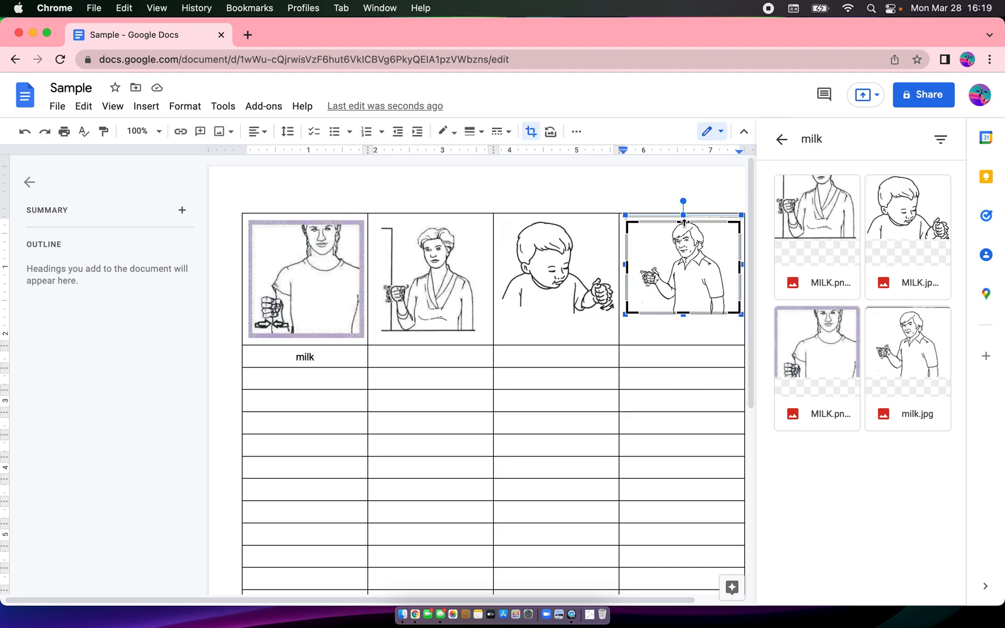
left_click(569, 357)
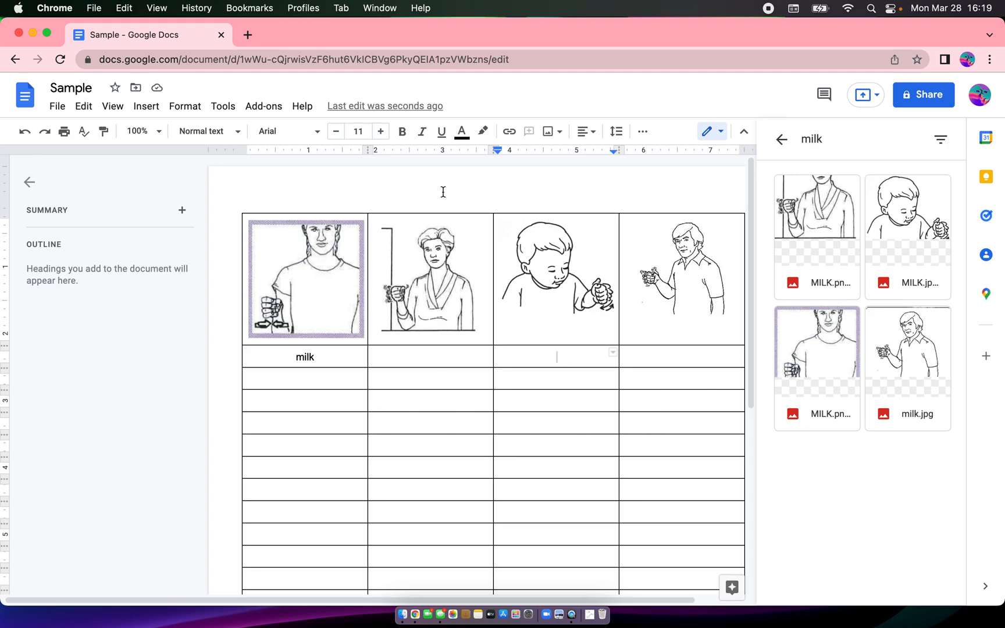
- Run a Google image search for "asl sign for milk" in a new browser tab
left_click(247, 36)
type("a")
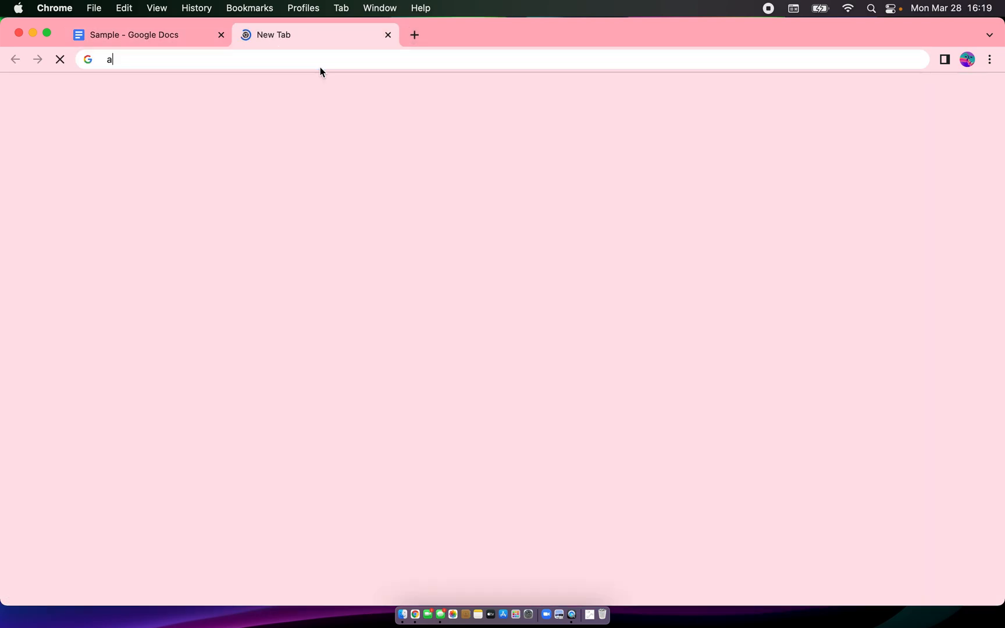
type("sl sign for milk")
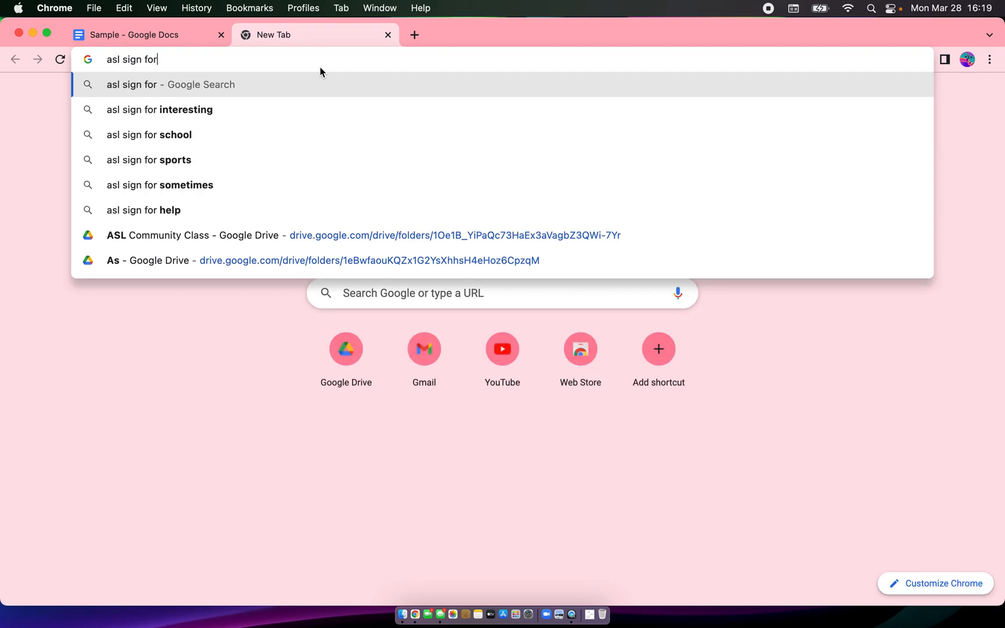
key("Return")
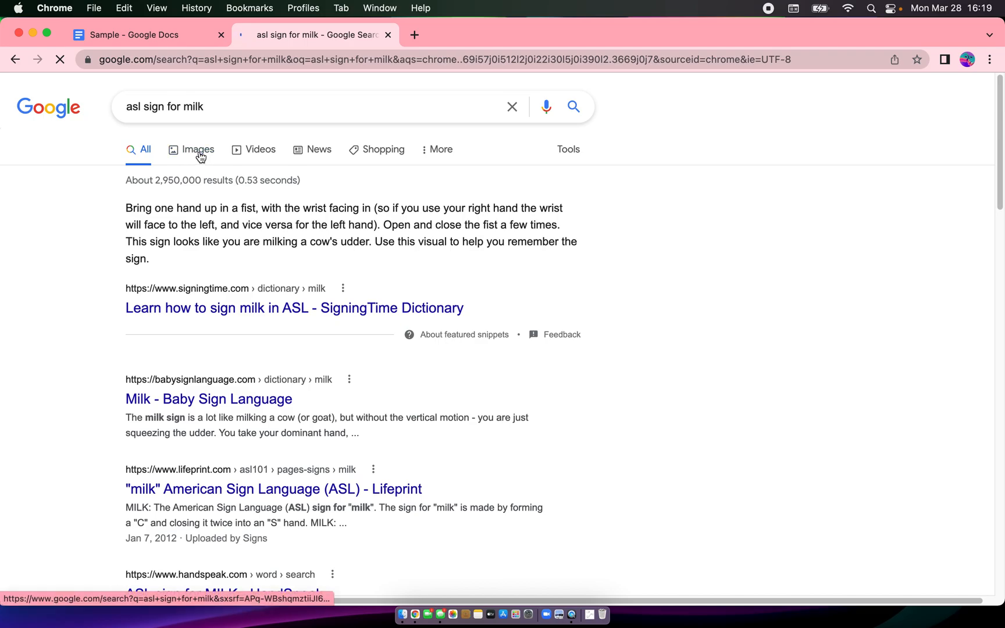
left_click(199, 154)
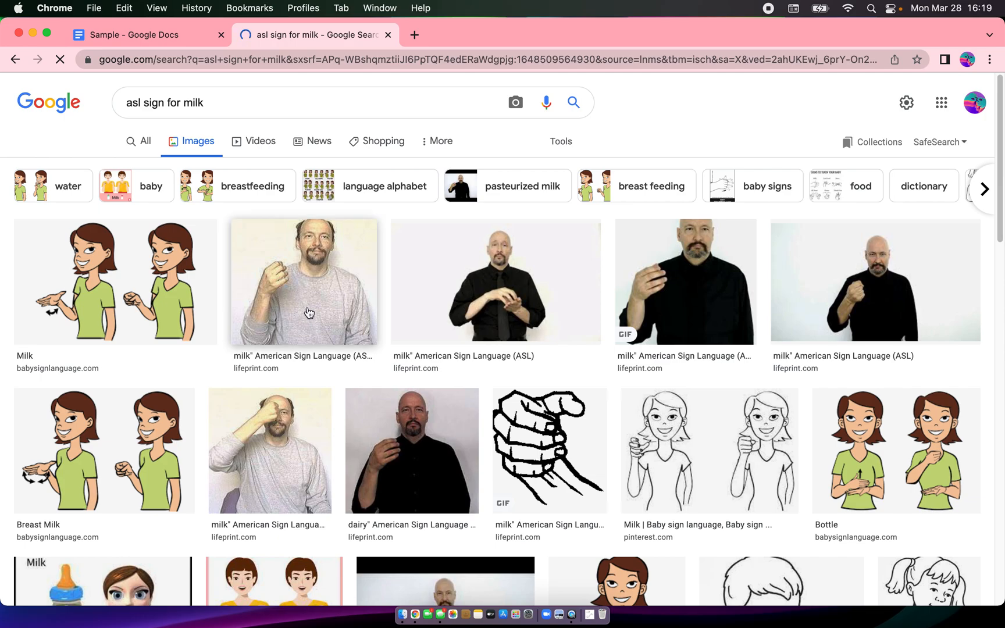
- Copy the first image result and paste it into the first and second cells of the Sample document table's third row
right_click(162, 270)
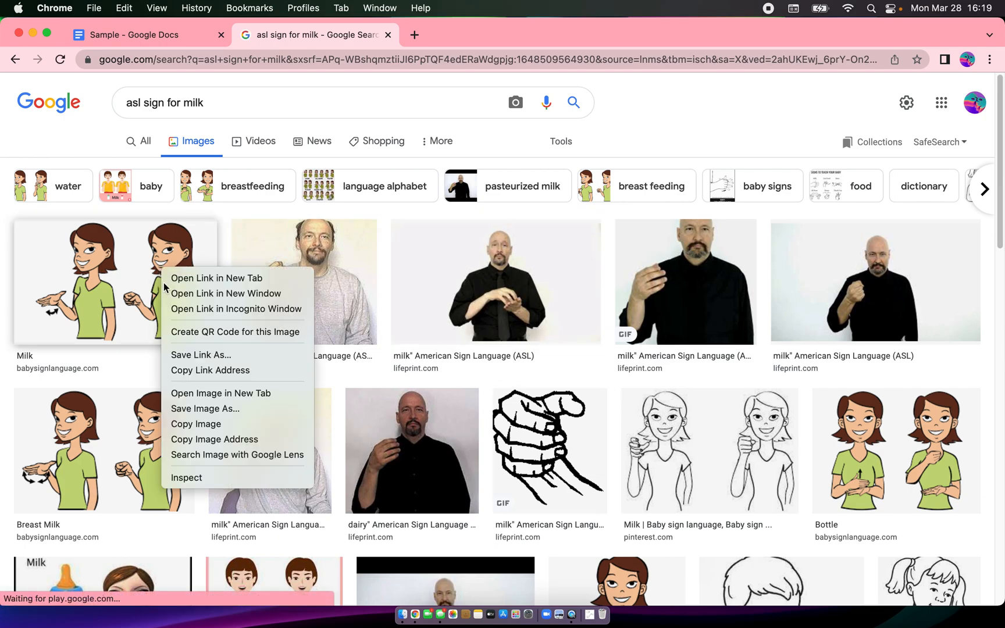
left_click(198, 424)
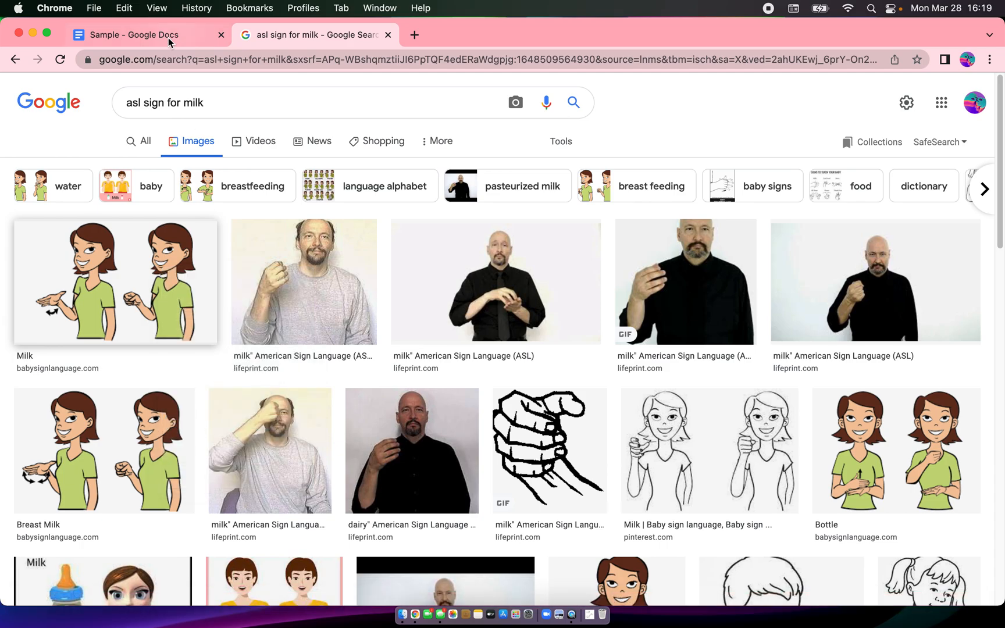
left_click(107, 34)
double_click(330, 380)
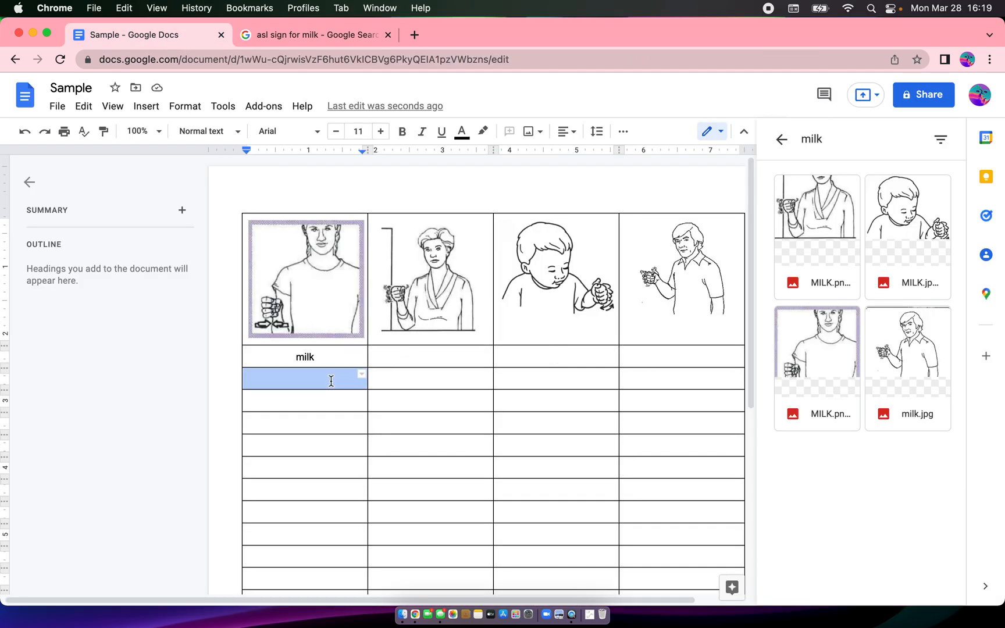
key("super+v")
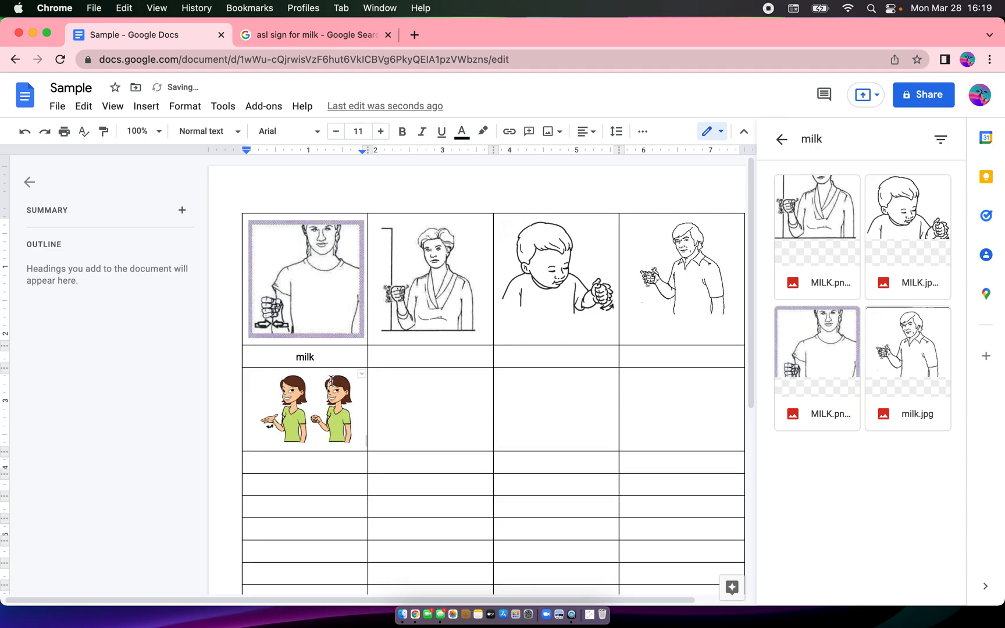
right_click(430, 424)
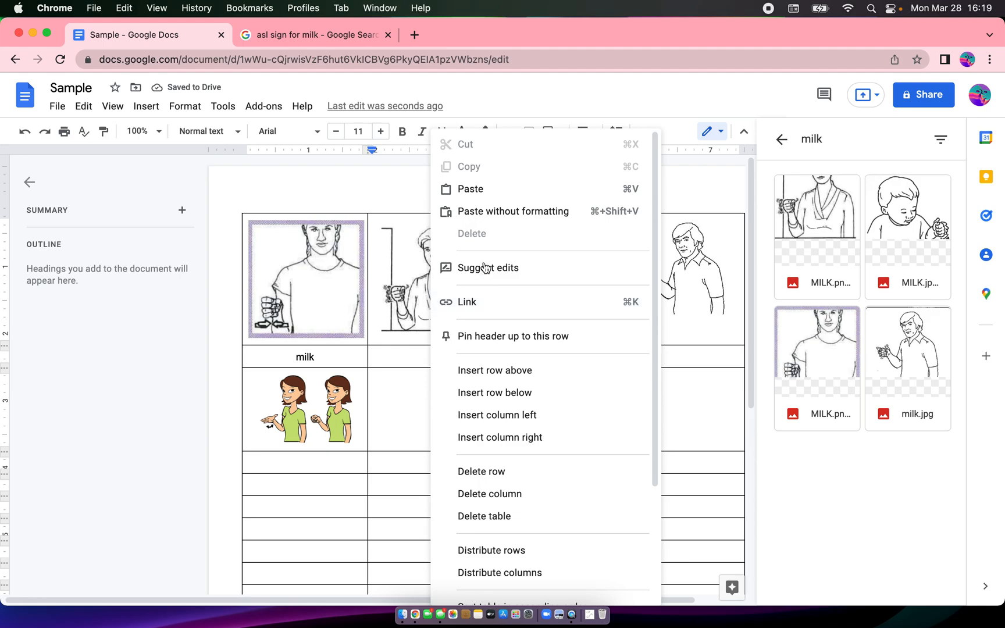
left_click(487, 190)
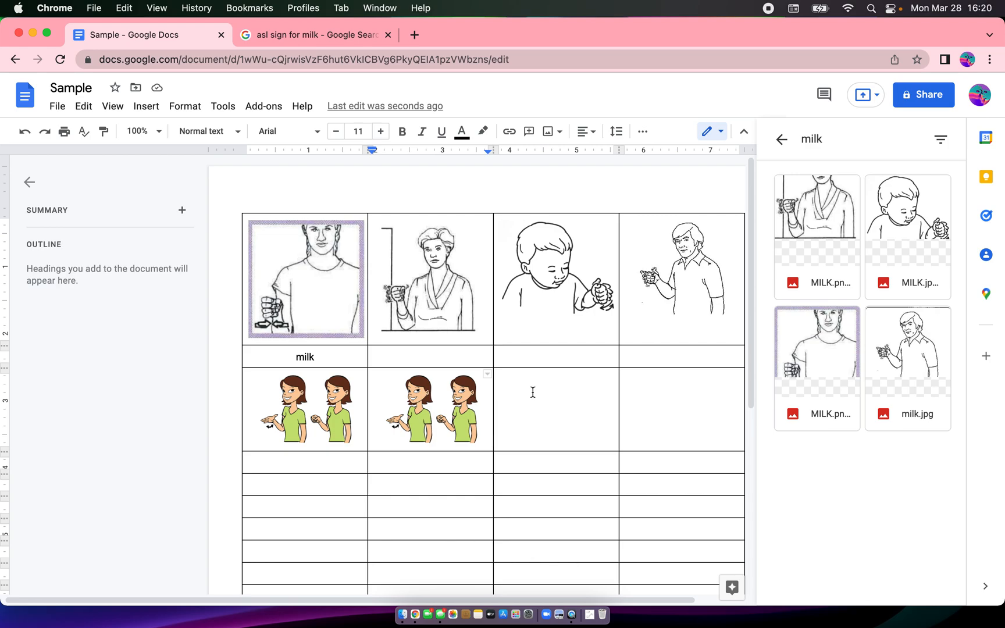
- Try a 3 pt width on the border between the first row's second and third cells, and reduce it to 0 pt
left_click(494, 334)
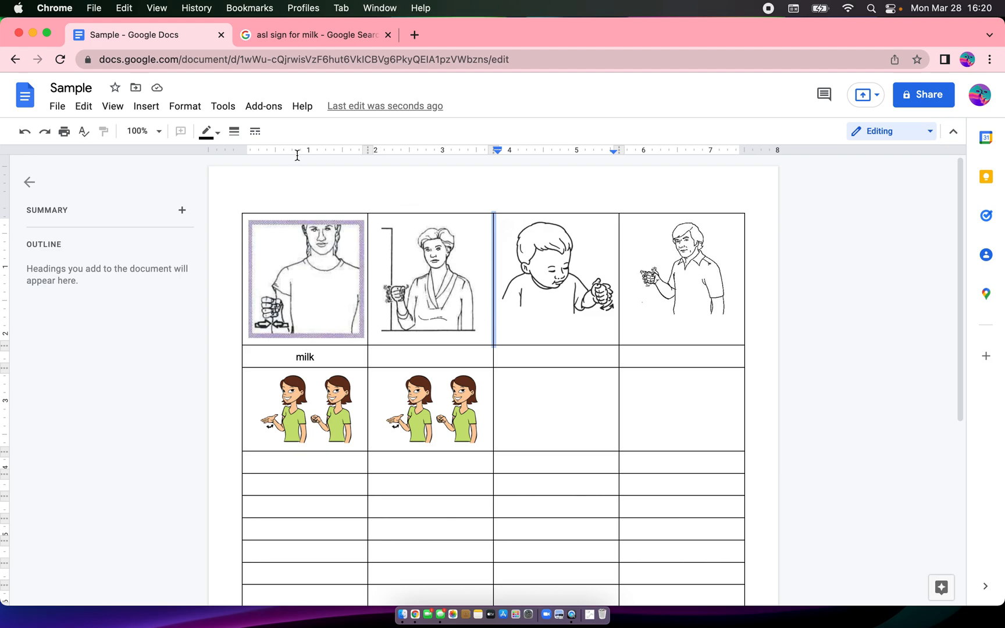
left_click(234, 131)
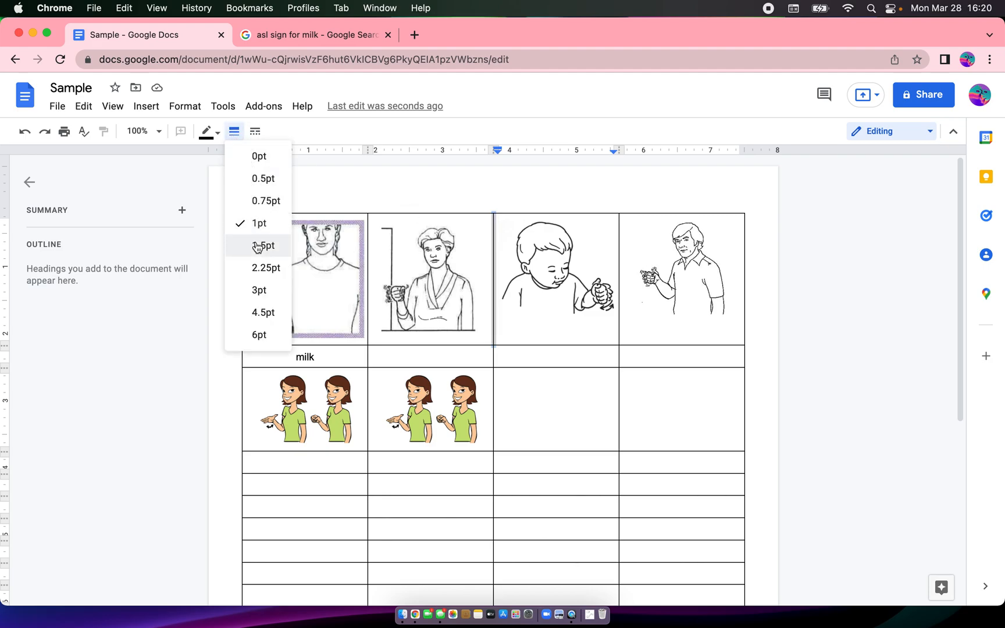
left_click(258, 283)
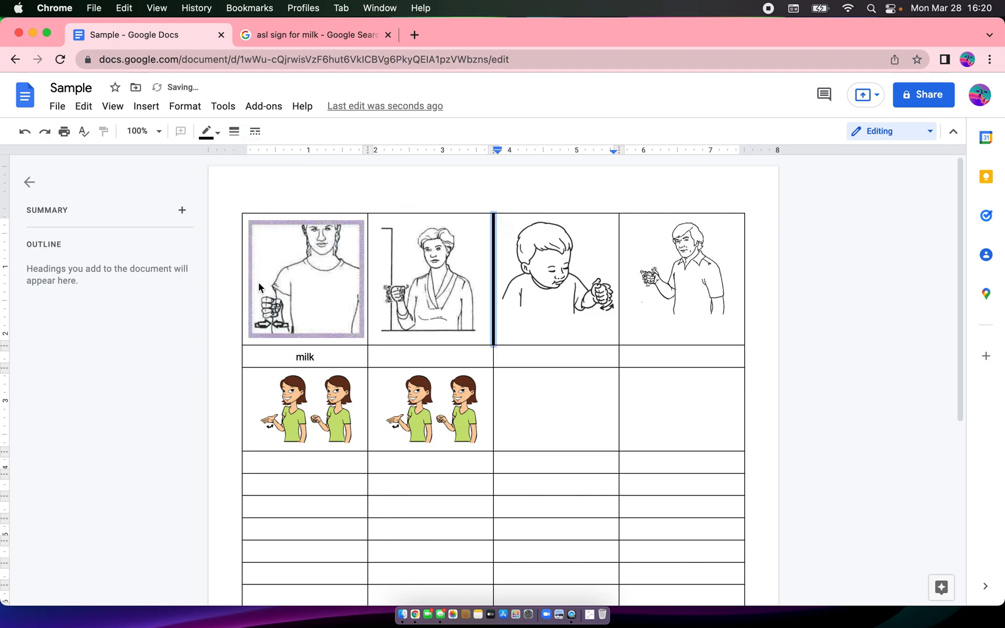
left_click(235, 133)
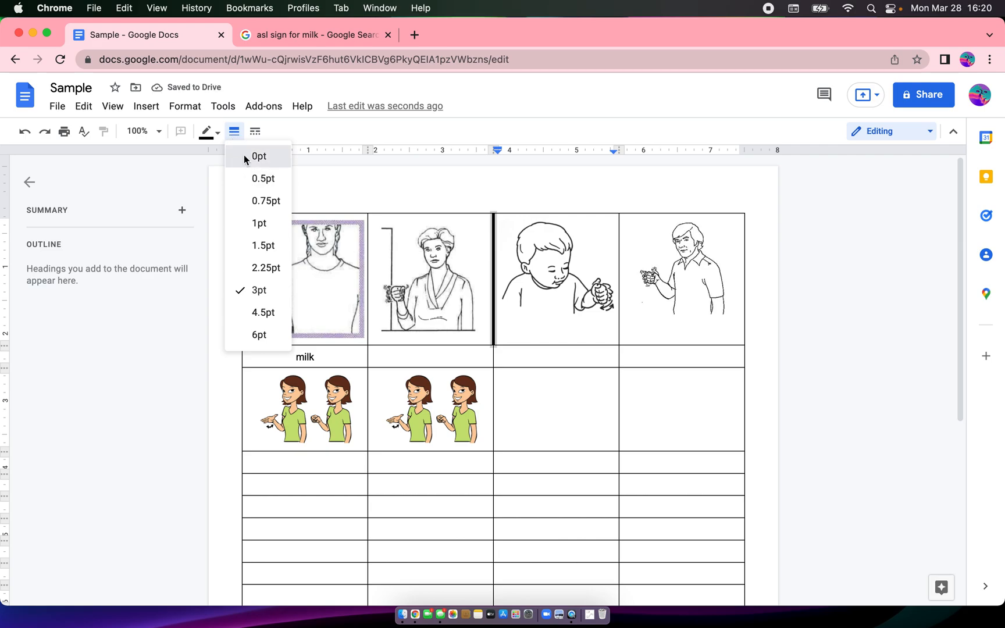
left_click(243, 155)
left_click(516, 359)
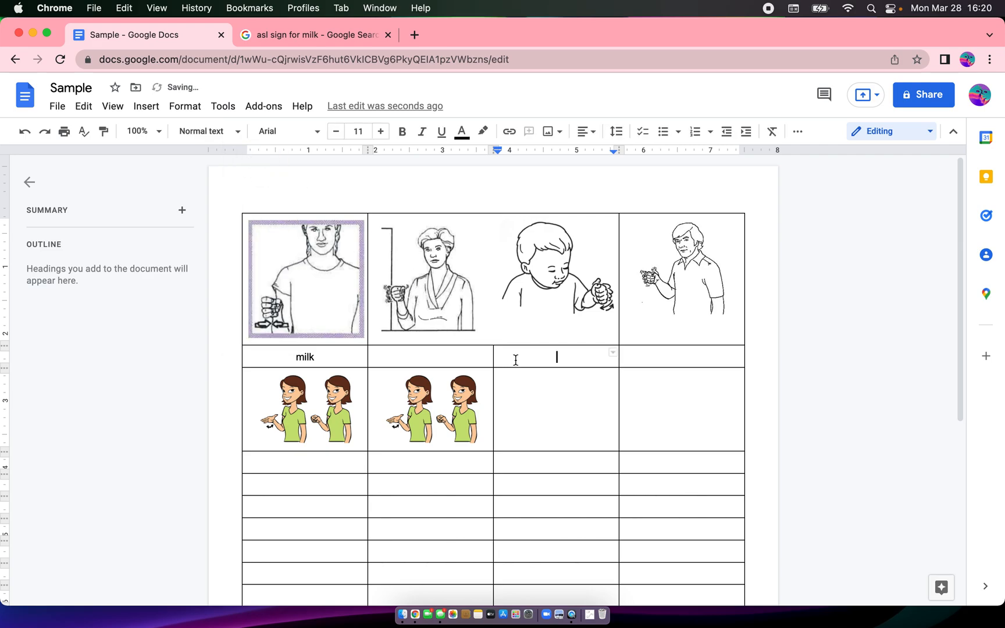
- Give the border between the first row's second and third cells a different dash style and a 1 pt width
left_click(494, 332)
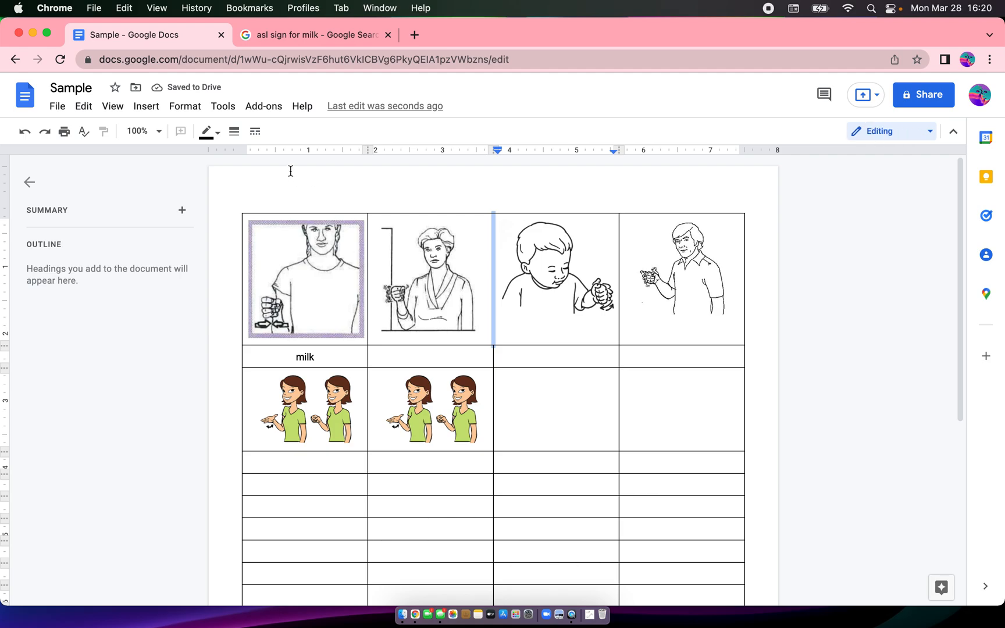
left_click(255, 135)
left_click(281, 182)
left_click(401, 357)
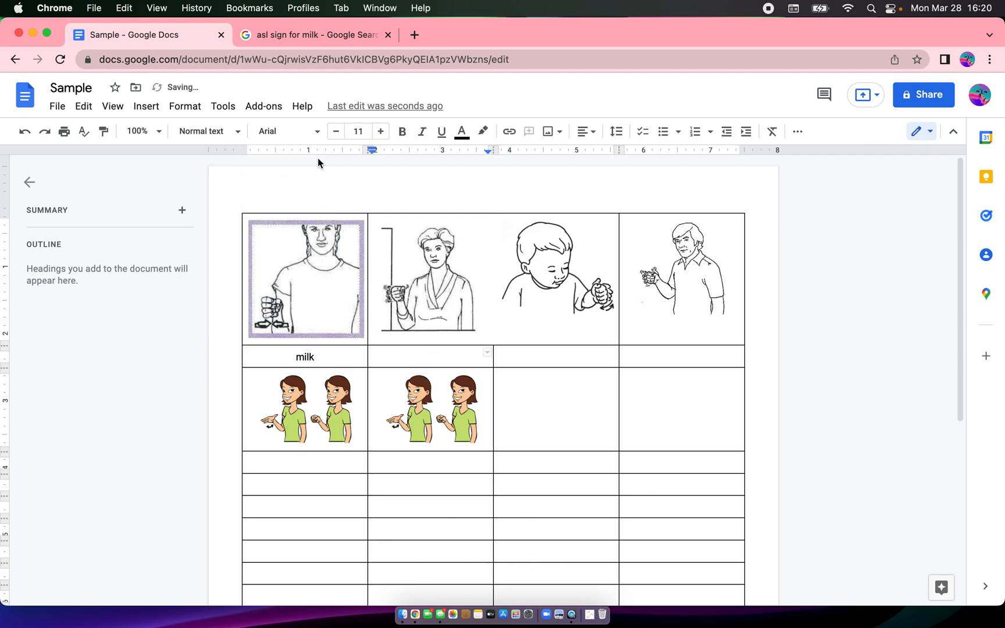
left_click(493, 305)
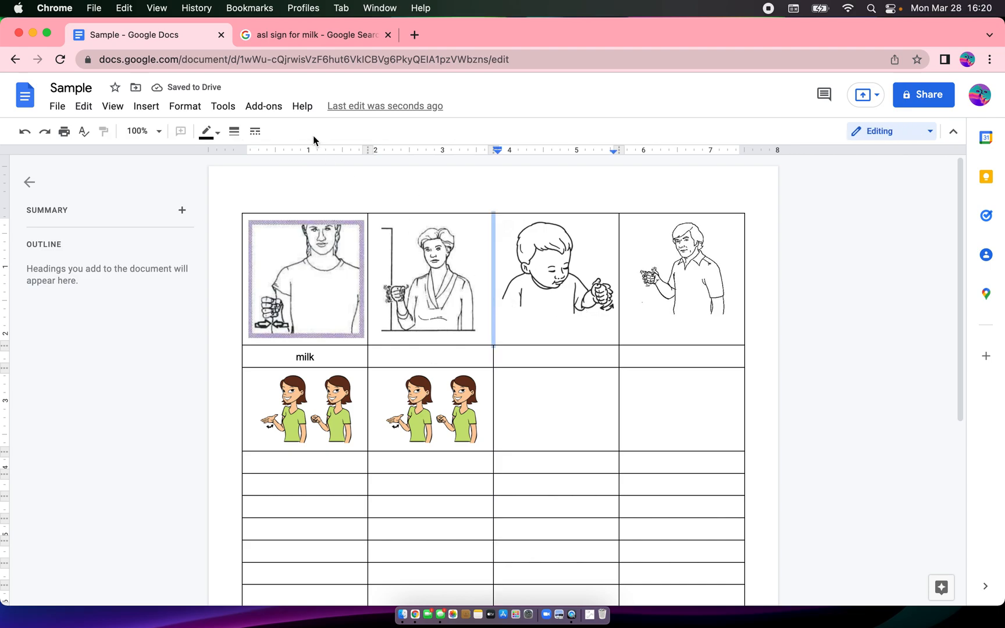
left_click(234, 132)
left_click(245, 225)
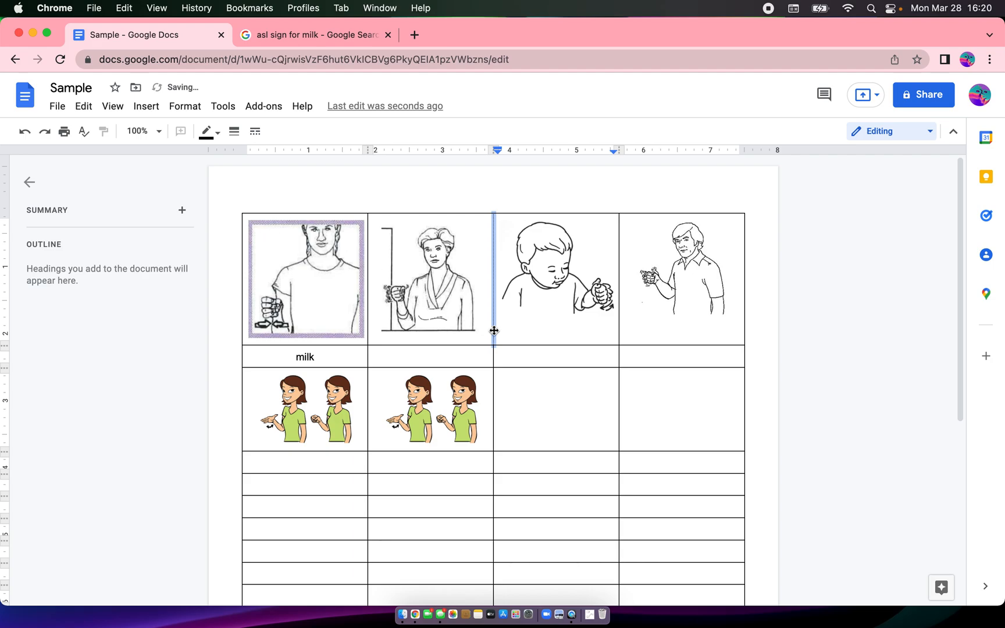
left_click(504, 359)
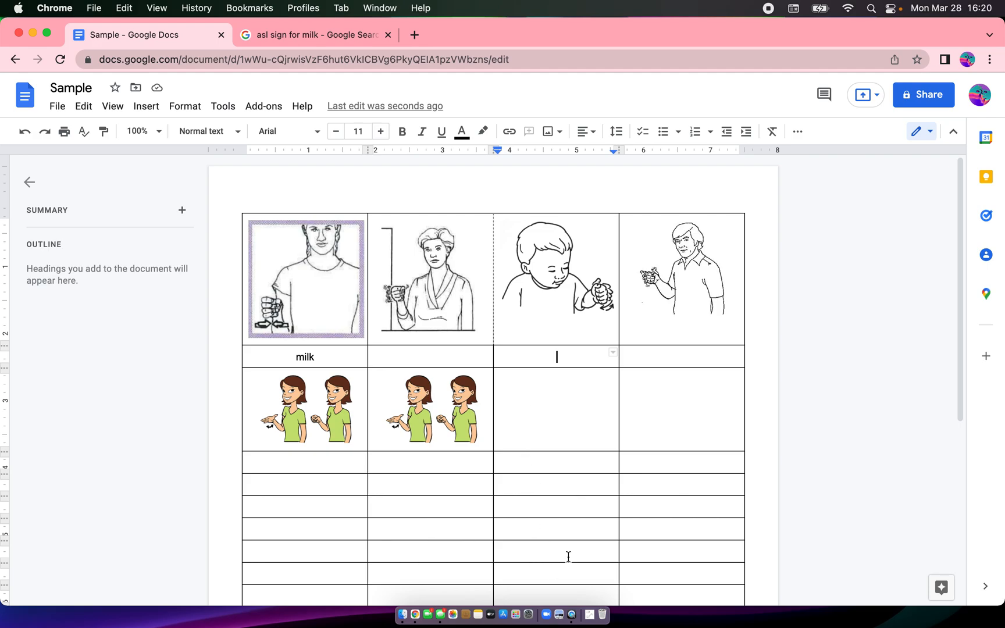
left_click(567, 606)
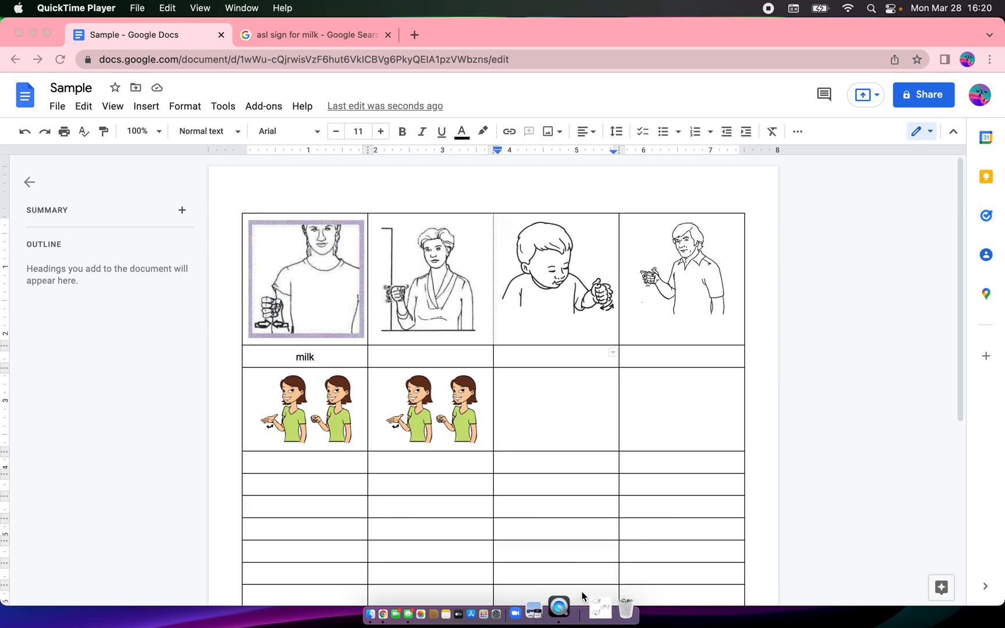